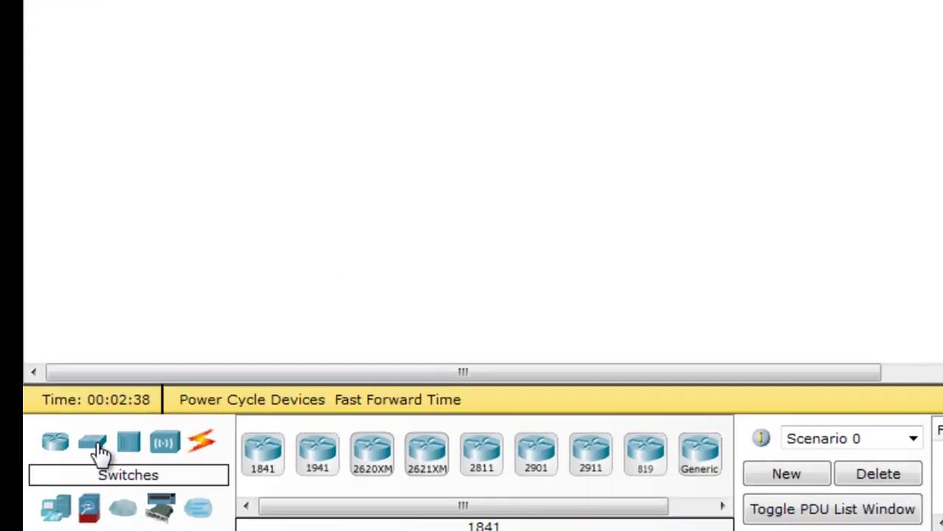
- Add a 2950-24 switch to the workspace and reposition it near the middle
click(99, 449)
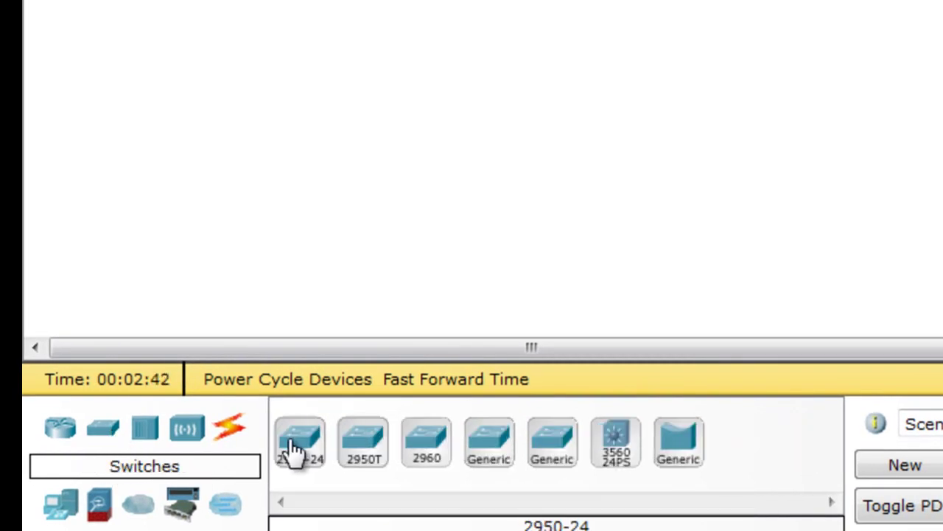
click(309, 446)
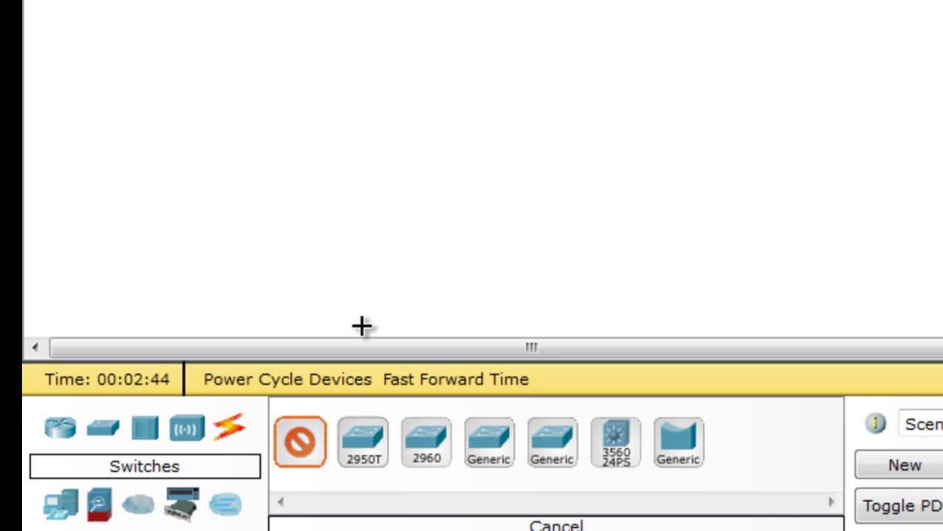
click(659, 0)
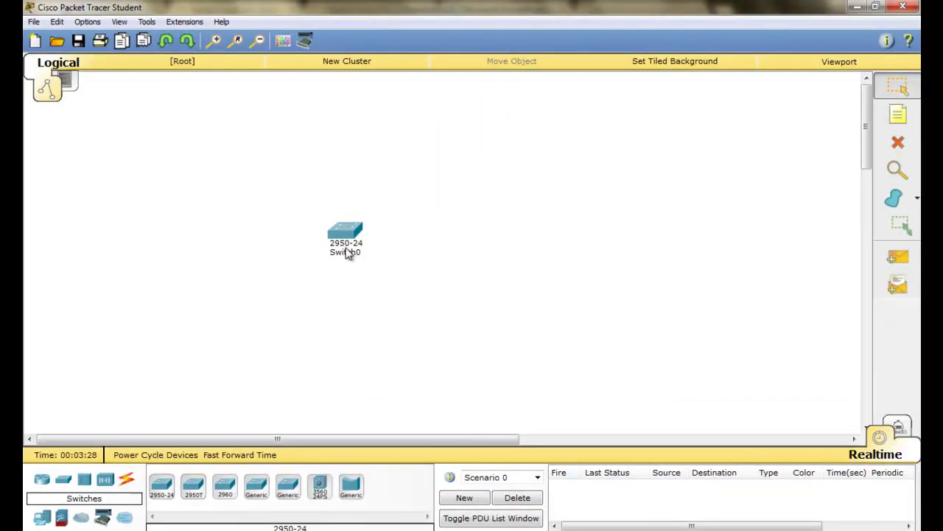
drag(346, 245, 441, 241)
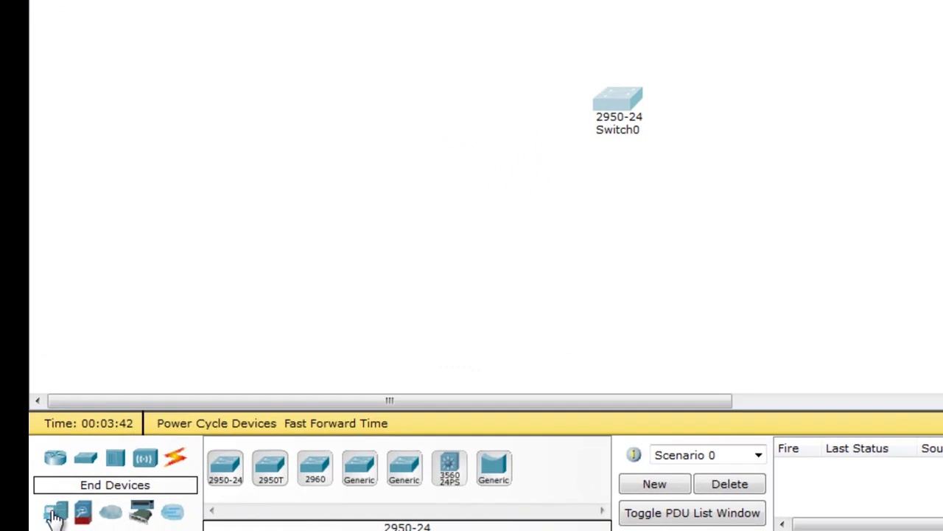
- Place three generic PC-PT end devices around the left and lower side of the switch
click(55, 513)
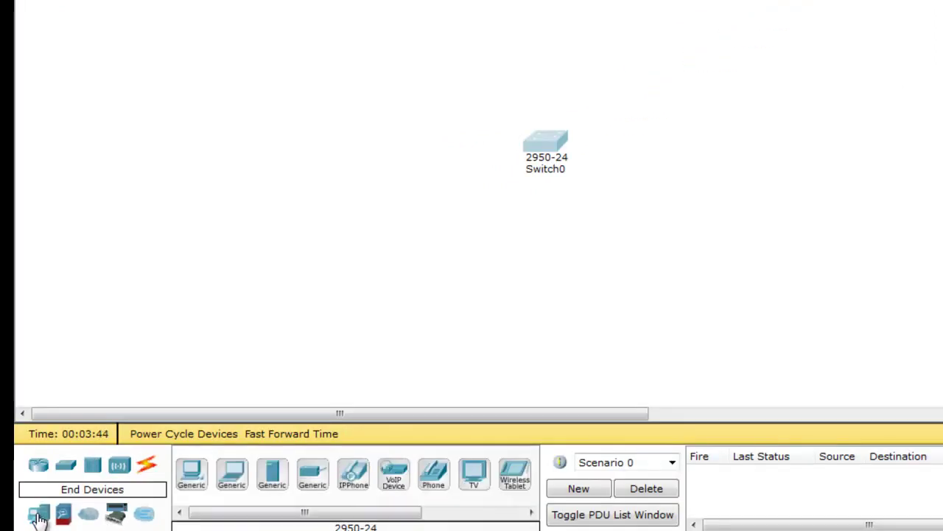
click(191, 478)
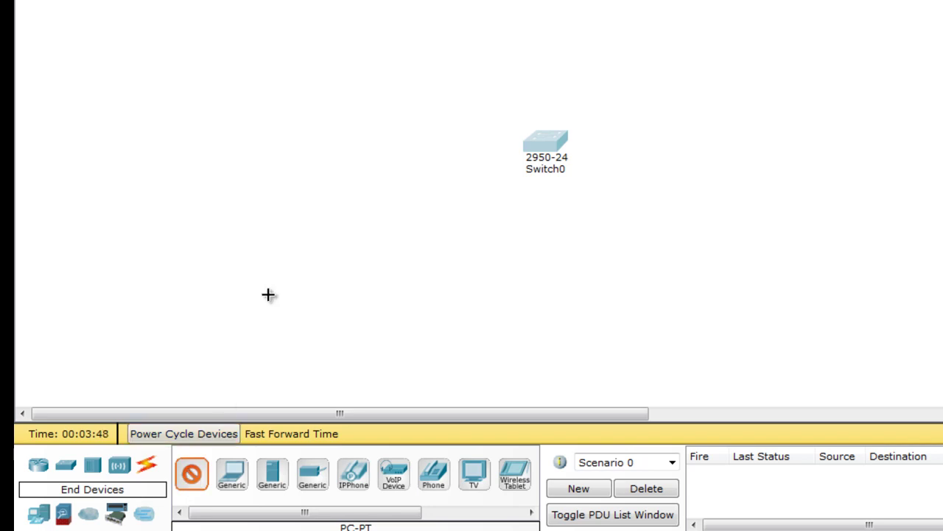
click(350, 151)
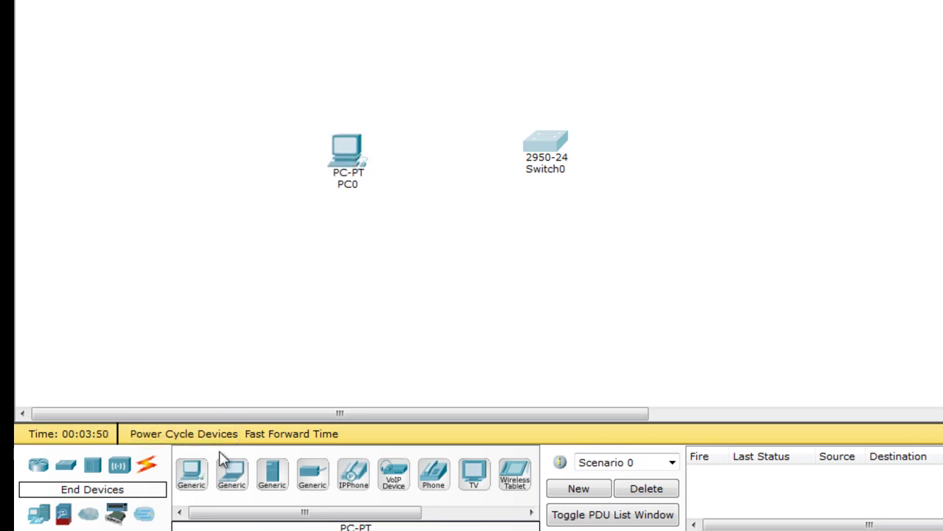
click(192, 477)
click(377, 220)
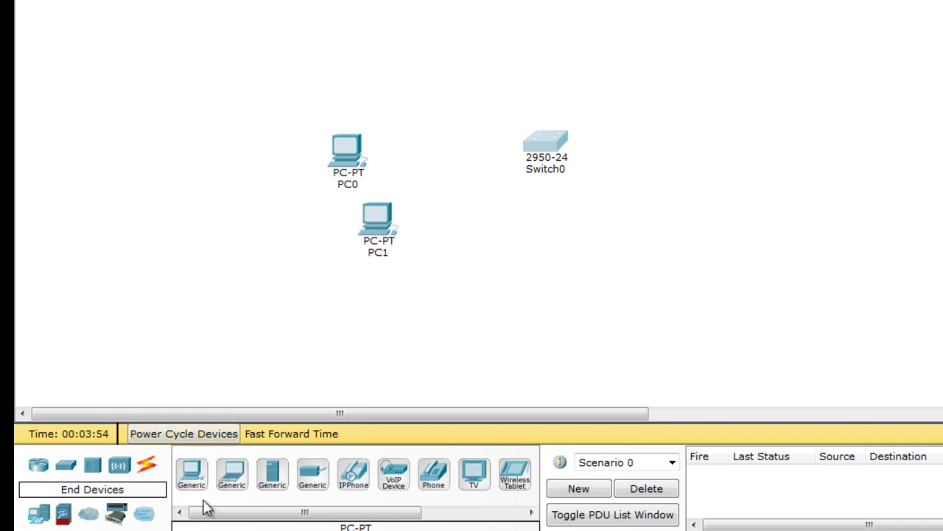
click(192, 475)
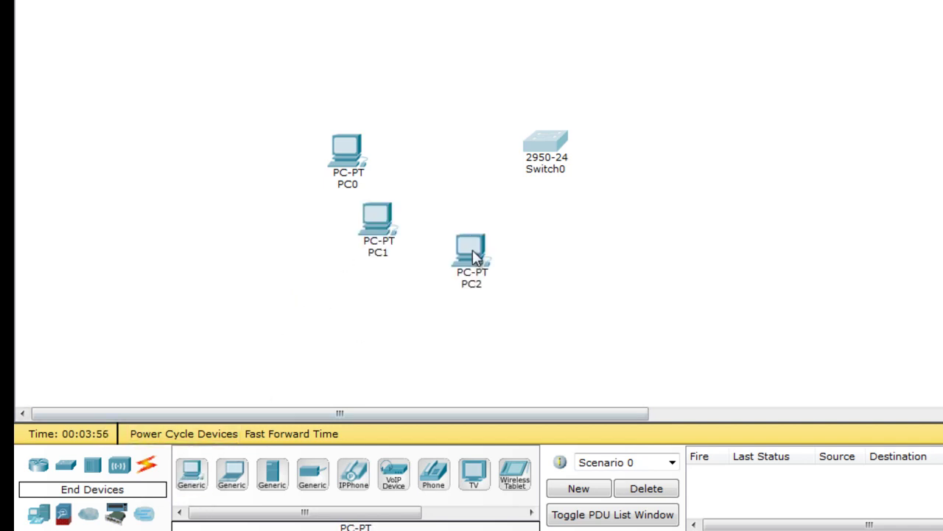
click(474, 258)
- Move PC0 and PC1 upward to space out the PCs, and place a generic Server-PT to the right of the switch
drag(348, 146, 375, 80)
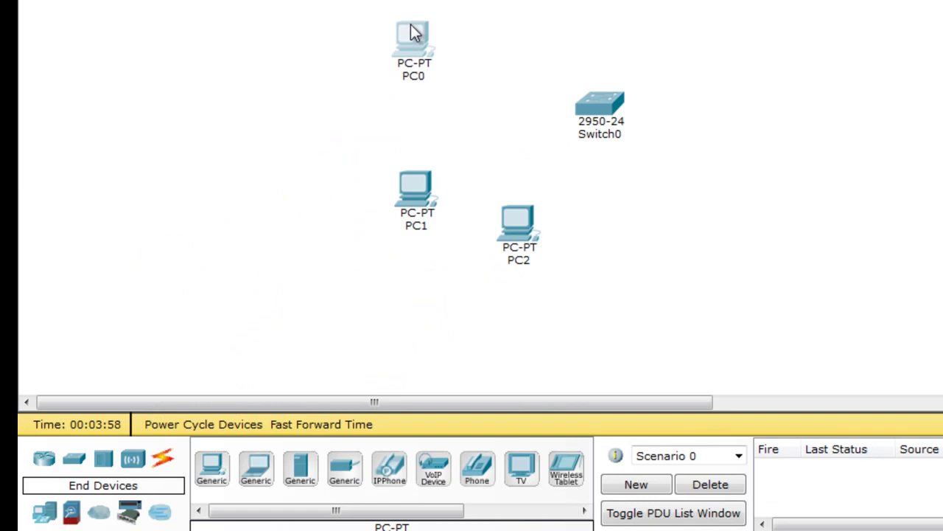
mouse_move(413, 27)
mouse_down()
mouse_move(450, 14)
mouse_move(421, 22)
mouse_up()
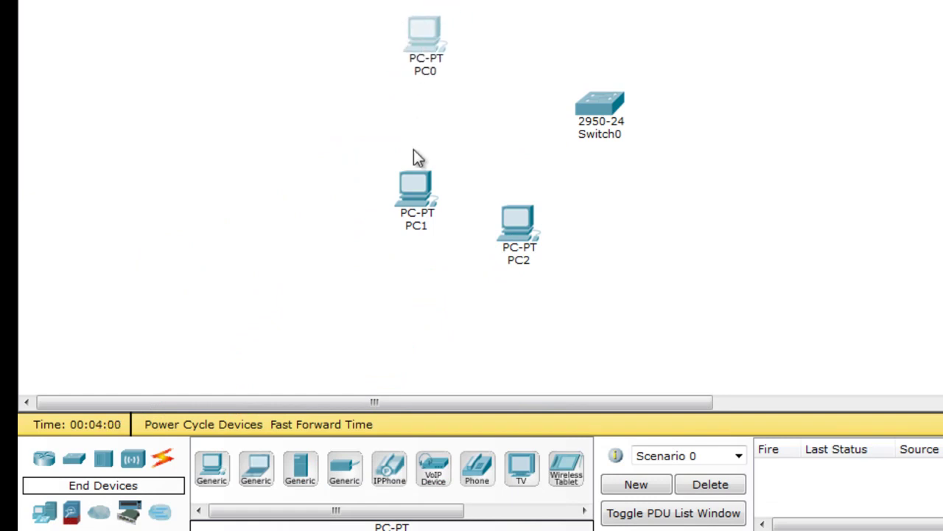
drag(416, 184, 409, 132)
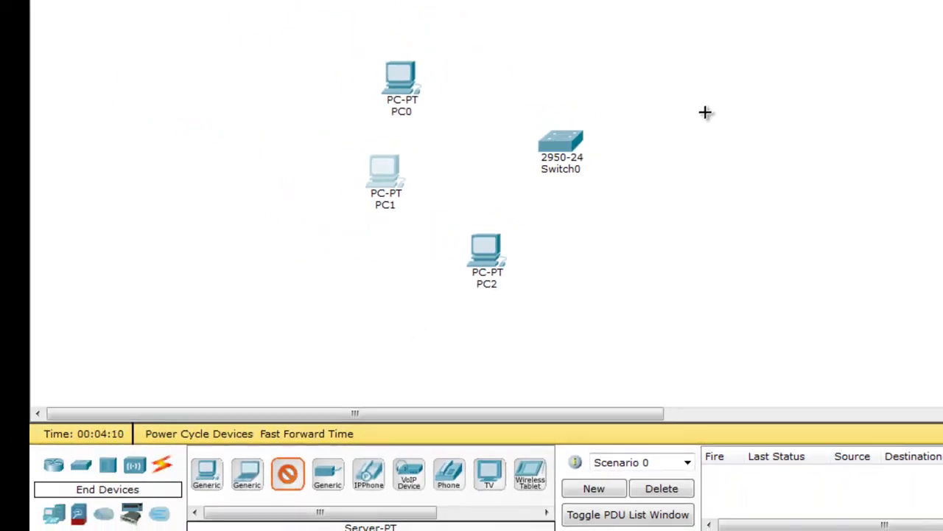
click(706, 113)
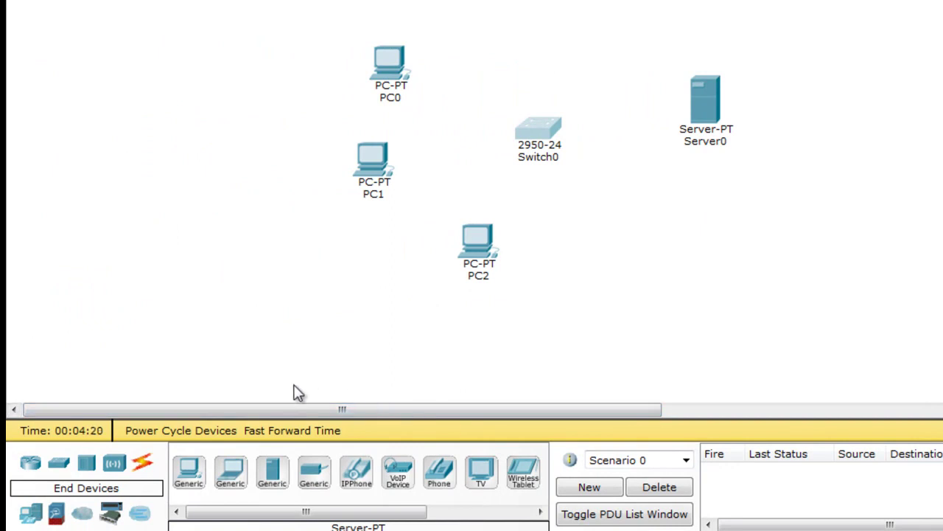
- Connect PC0's FastEthernet0 port to the switch's FastEthernet0/1 port with a Copper Straight-Through cable
click(149, 471)
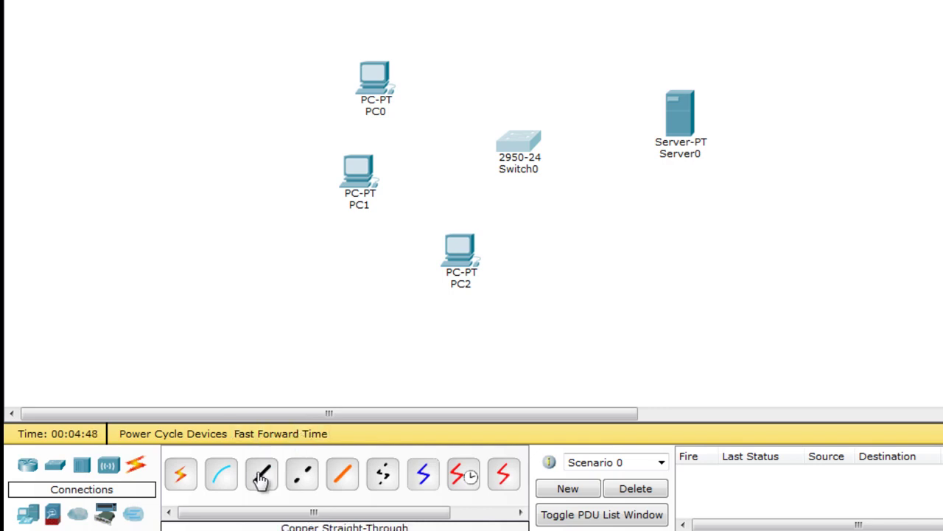
click(263, 479)
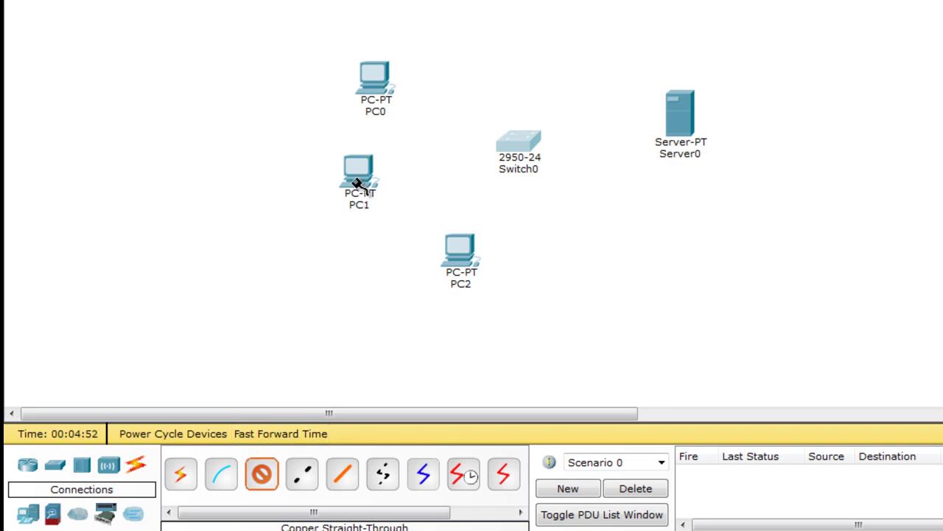
click(358, 185)
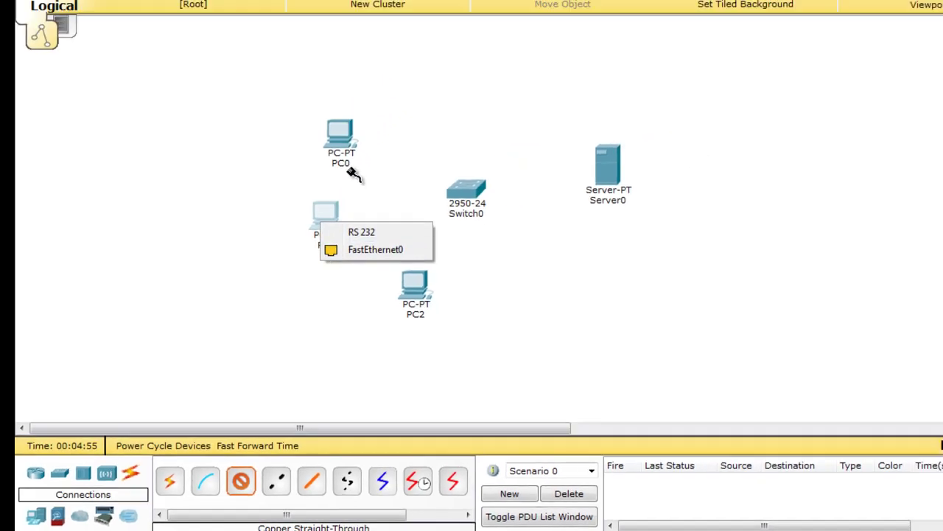
click(348, 166)
click(342, 161)
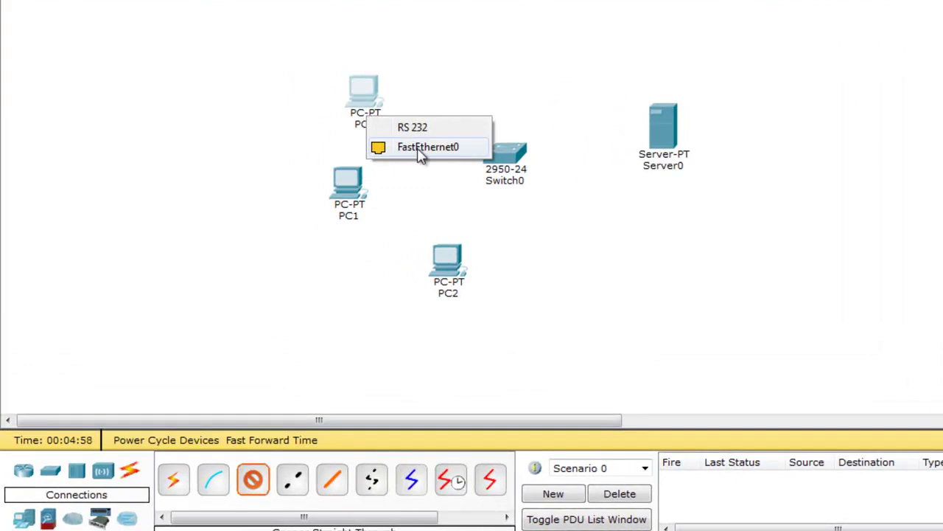
click(420, 150)
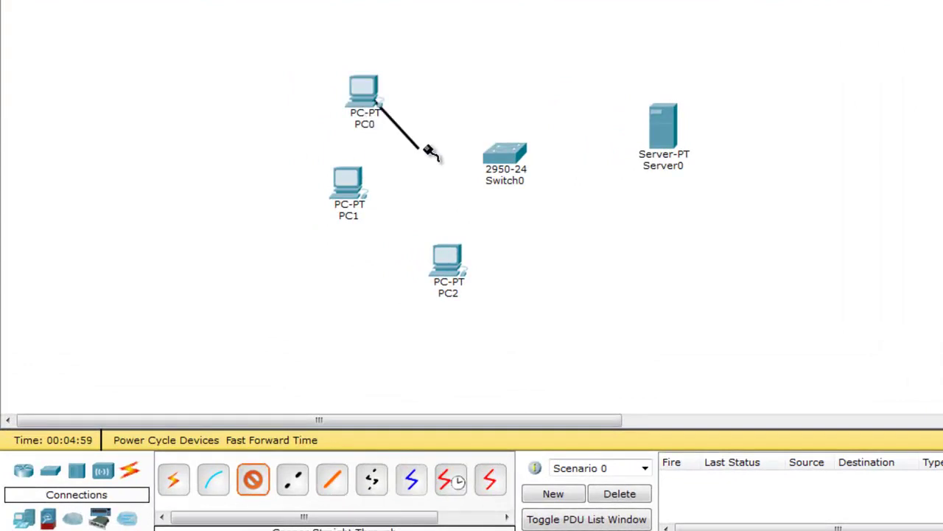
click(506, 159)
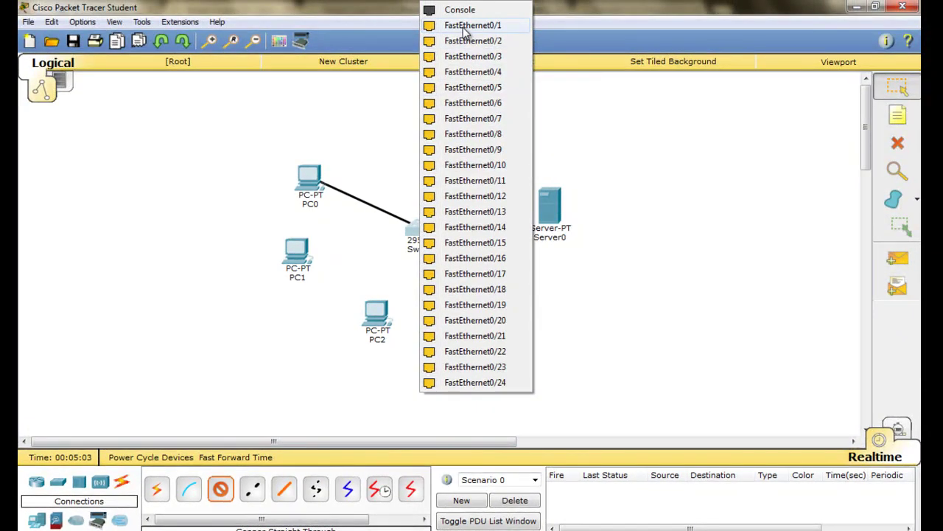
click(463, 27)
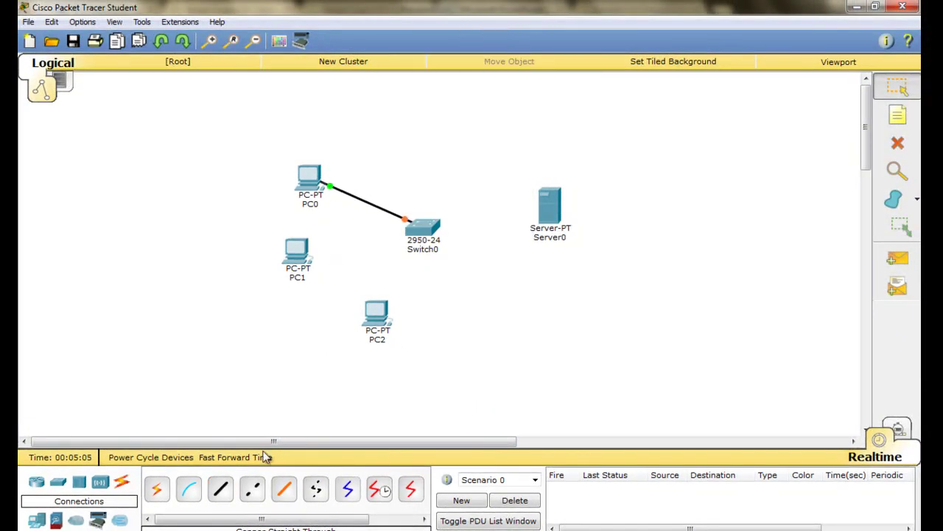
- Connect the switch's FastEthernet0/2 port to PC1's FastEthernet0 port with a Copper Straight-Through cable
click(221, 488)
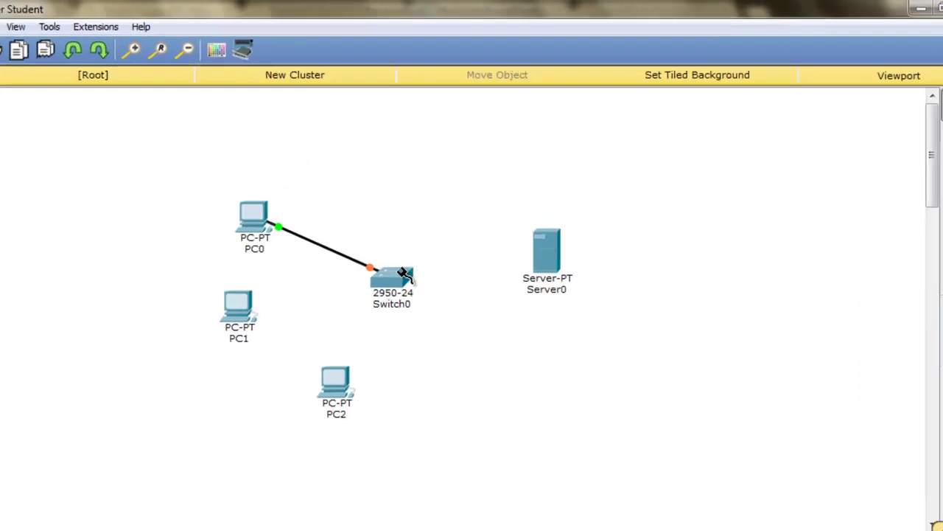
click(401, 276)
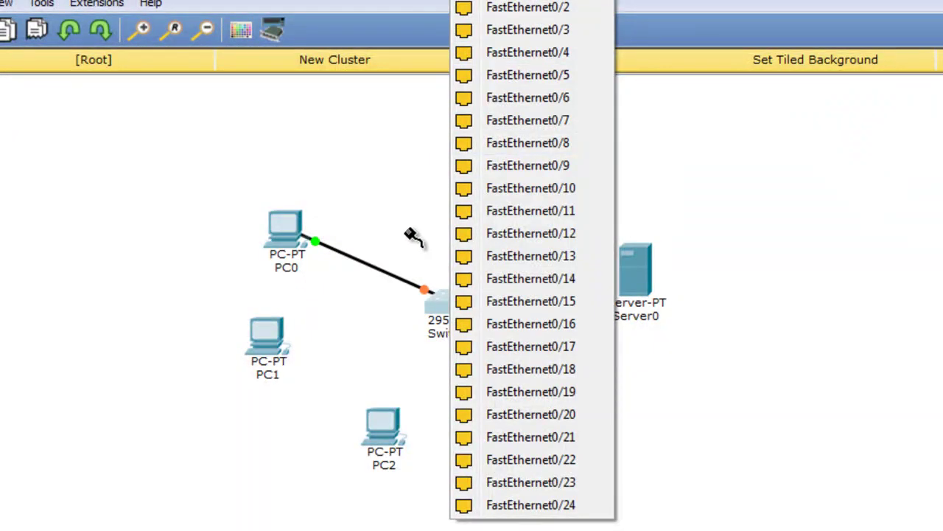
click(518, 9)
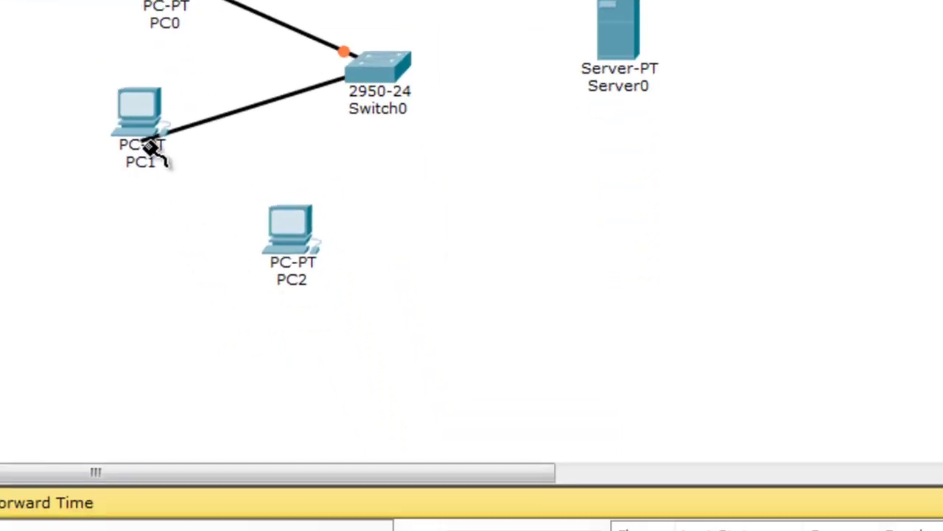
click(142, 131)
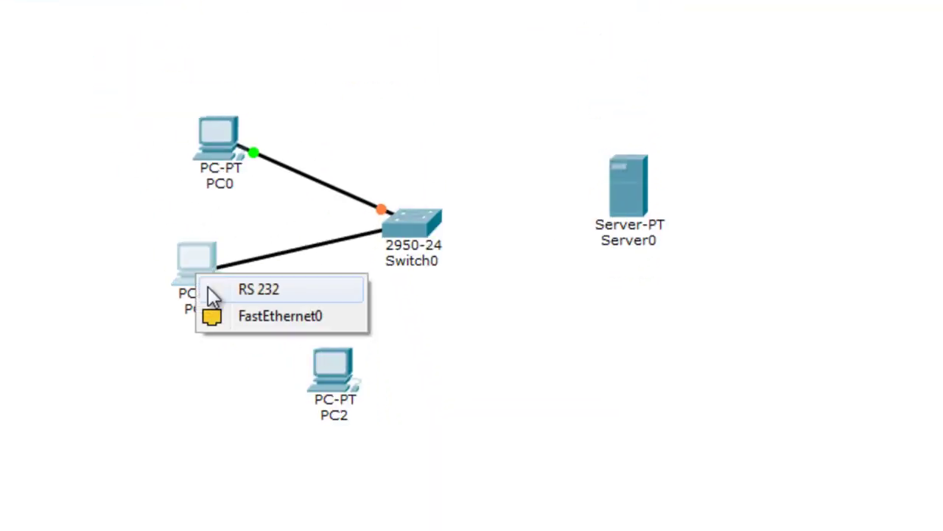
click(270, 317)
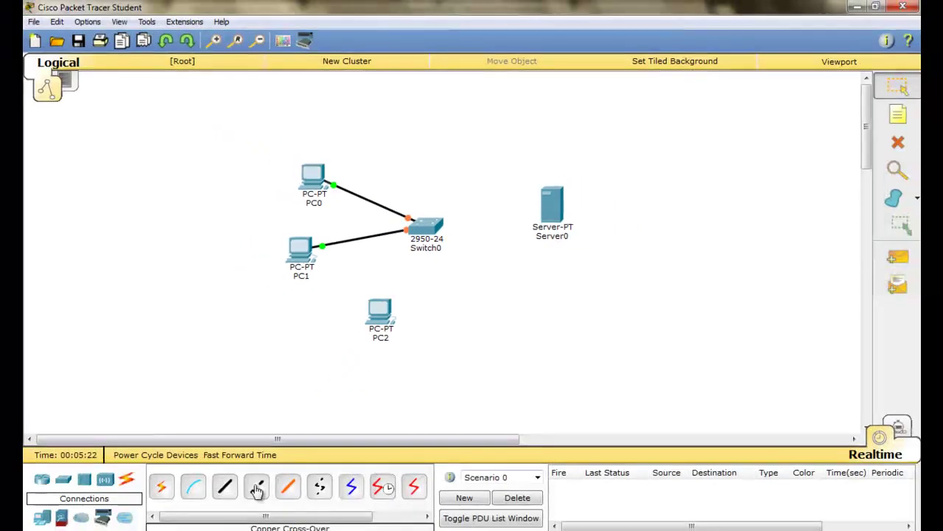
- Connect PC2 to the switch's FastEthernet0/3 port with a Copper Straight-Through cable
click(225, 486)
click(381, 319)
click(422, 344)
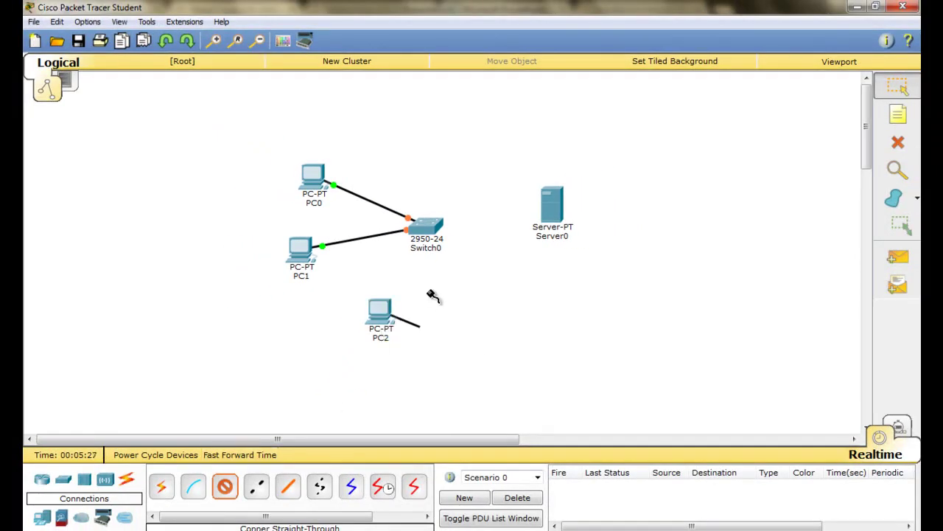
click(429, 235)
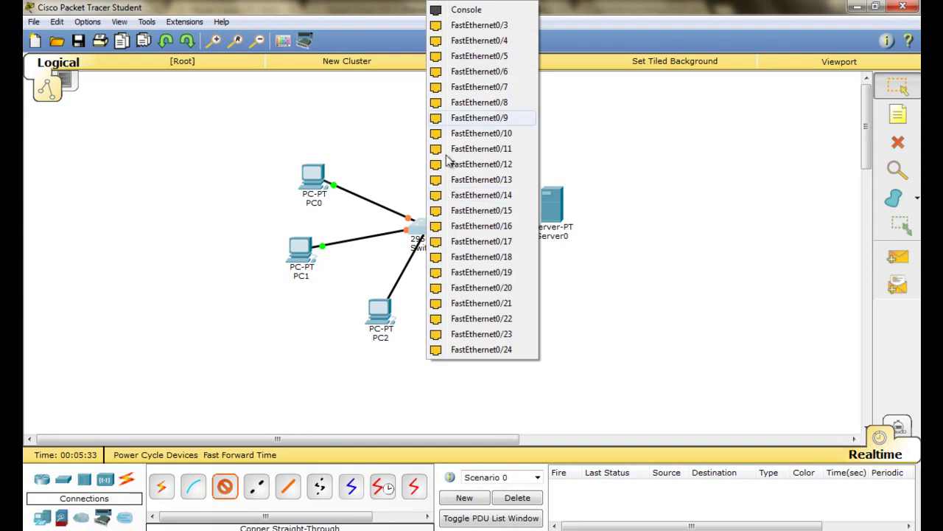
click(483, 32)
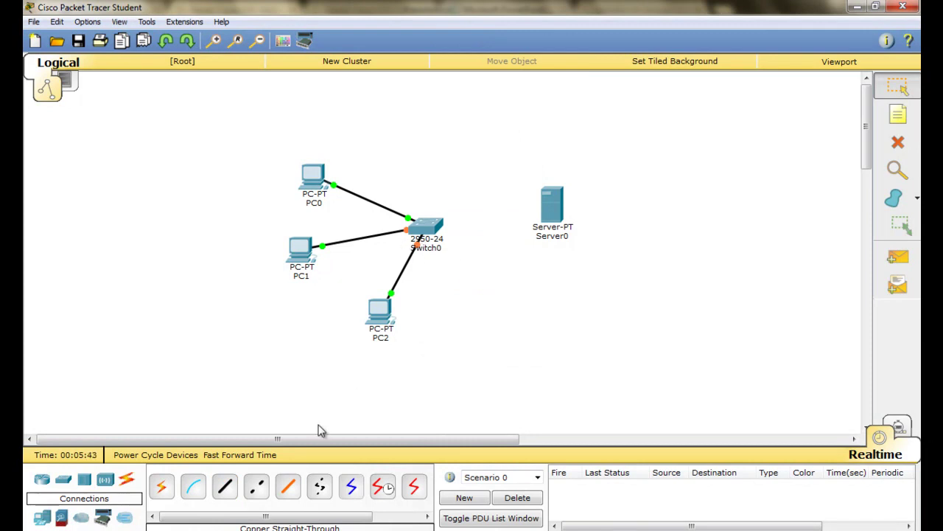
- Connect the switch's FastEthernet0/4 port to the server with a Copper Straight-Through cable
click(224, 493)
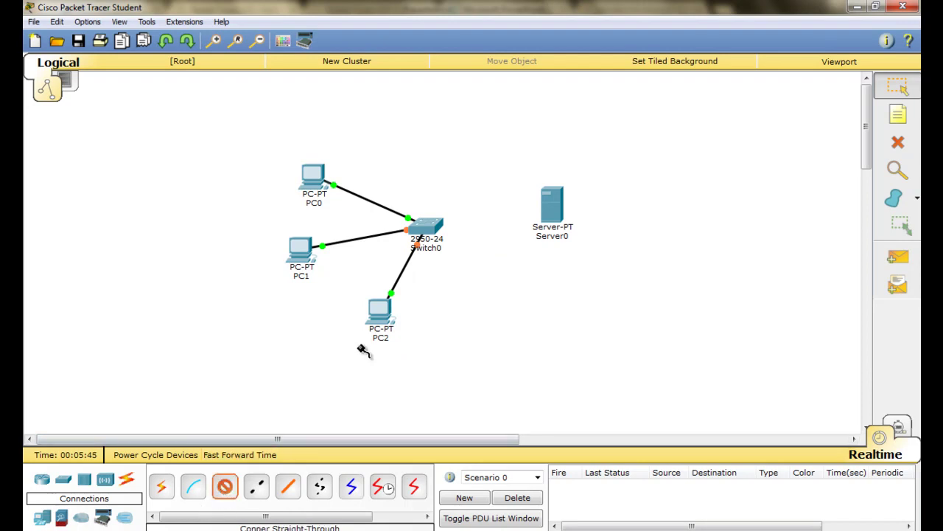
click(439, 226)
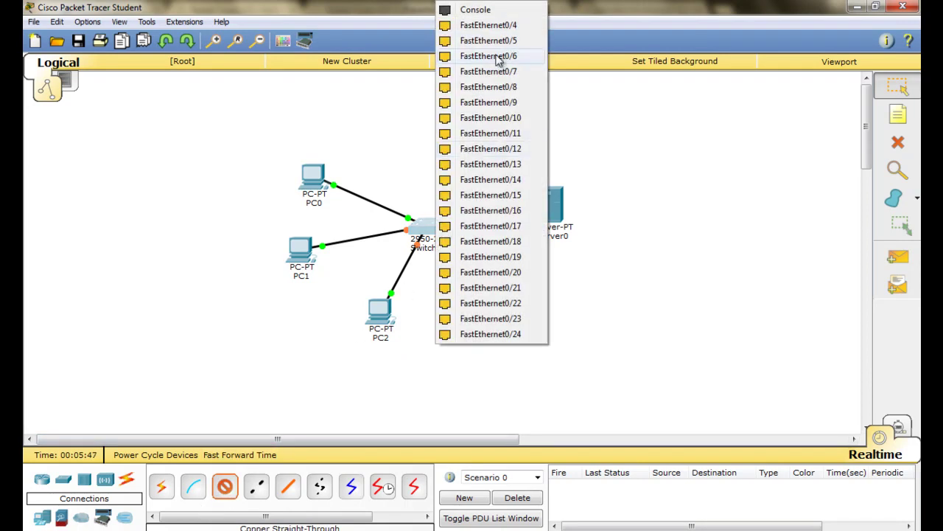
click(511, 28)
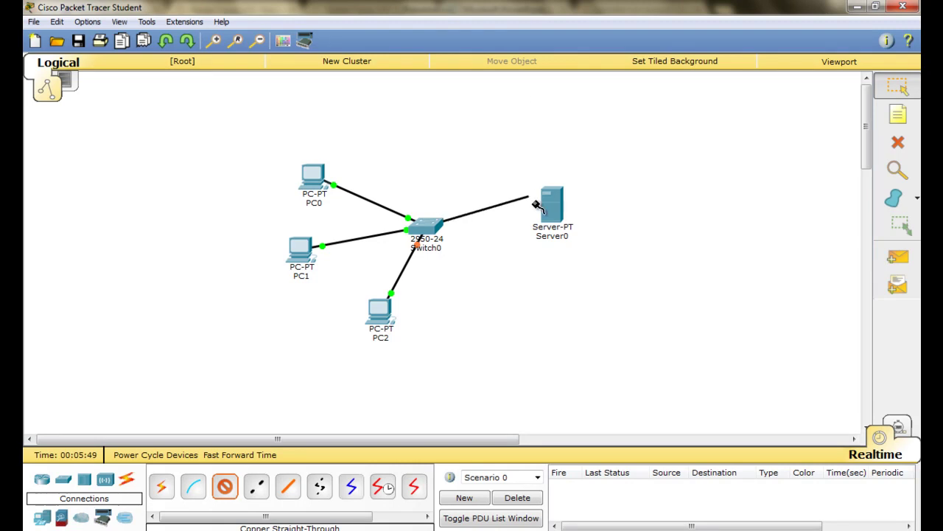
click(550, 217)
click(584, 223)
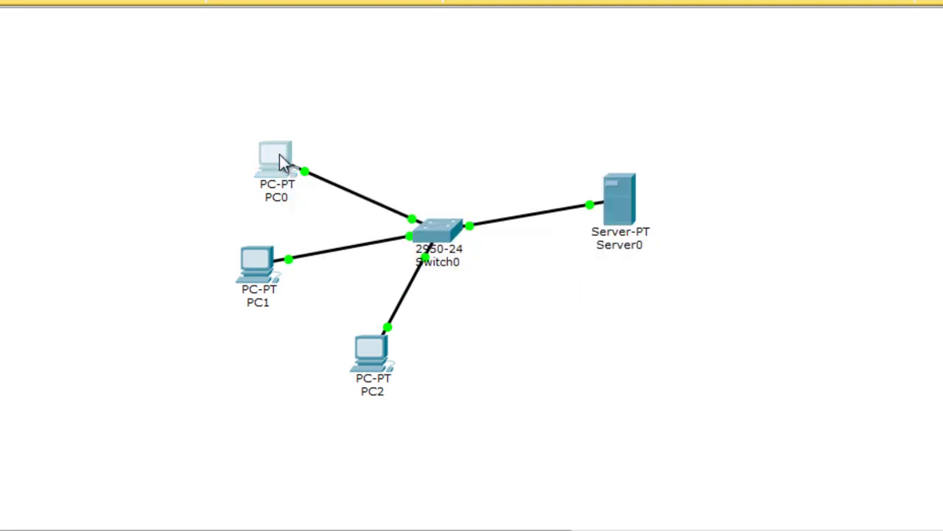
- Give PC0 the static IP address 192.168.1.100 with subnet mask 255.255.255.0, and close its window
click(281, 157)
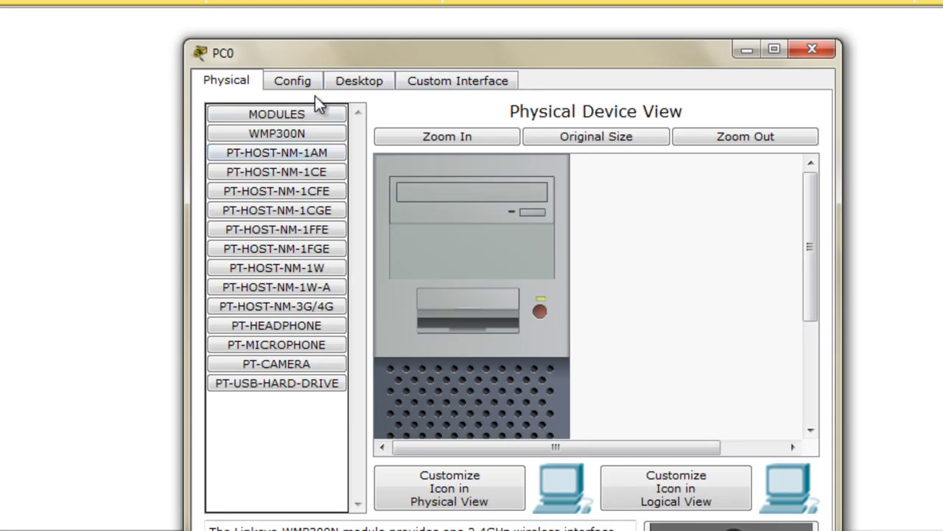
click(360, 81)
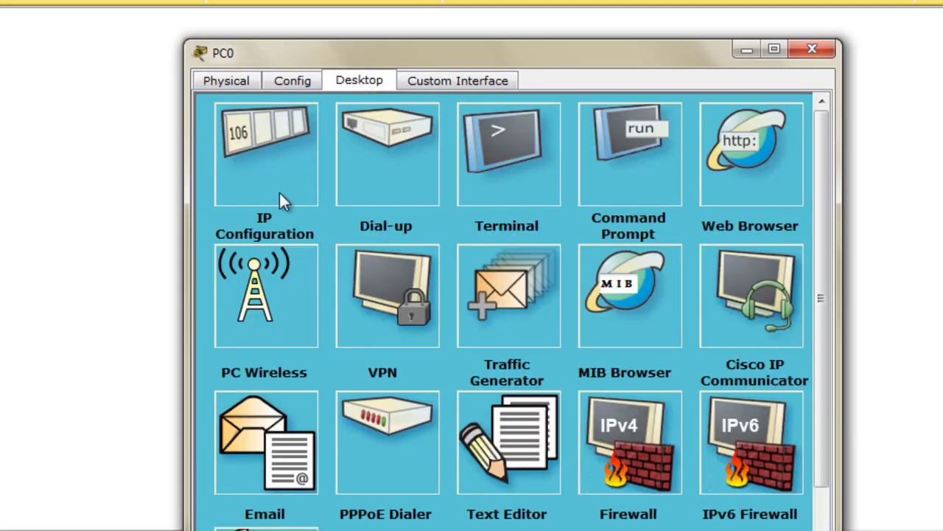
click(260, 175)
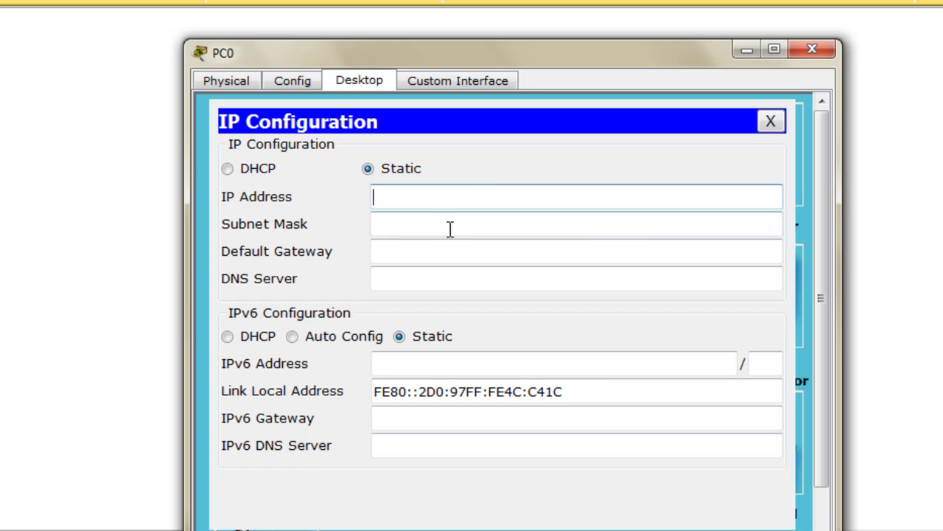
text(192.168)
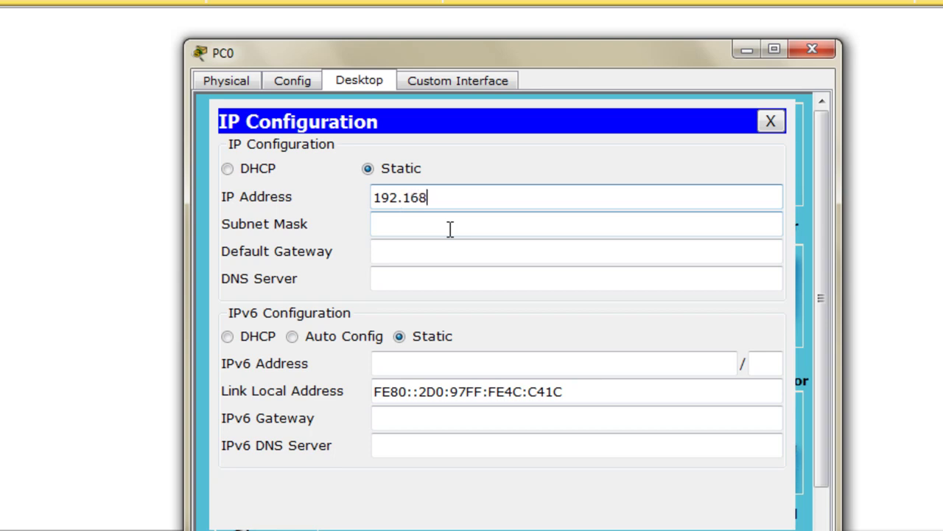
text(.1.100)
click(449, 230)
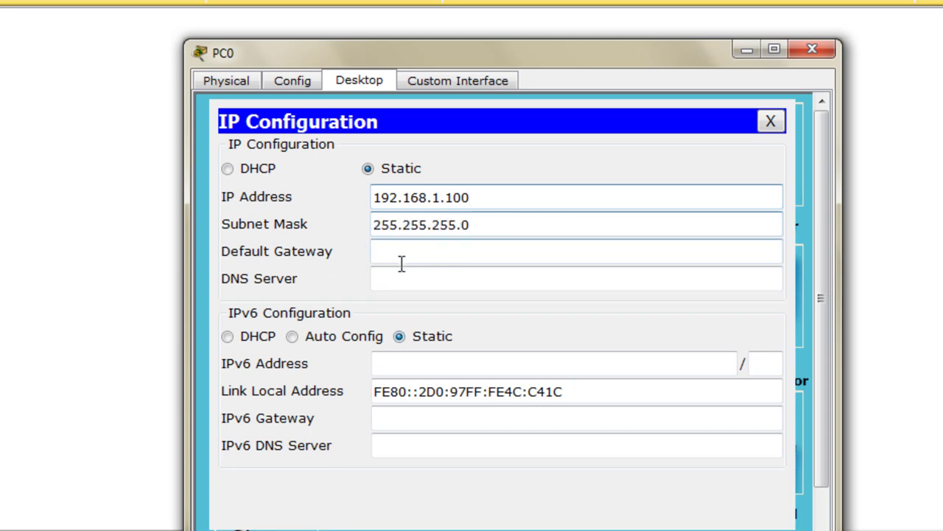
click(516, 225)
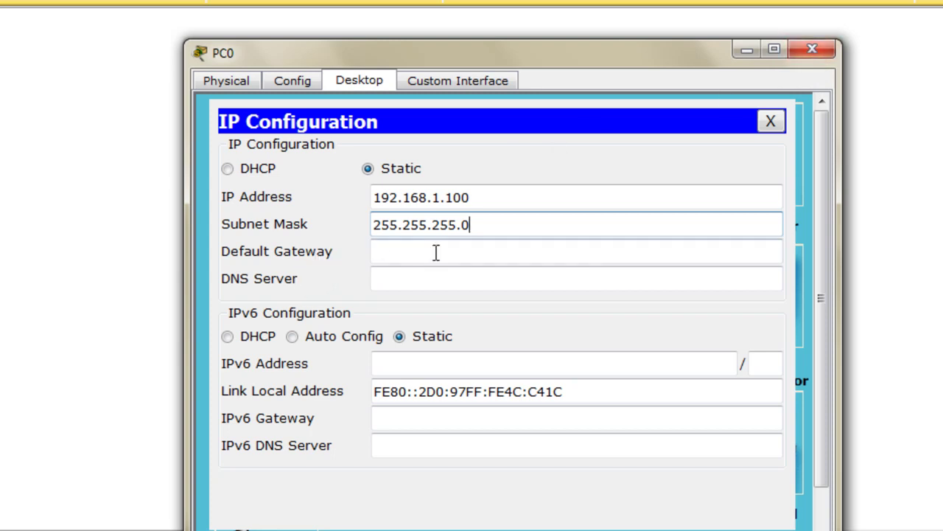
click(811, 50)
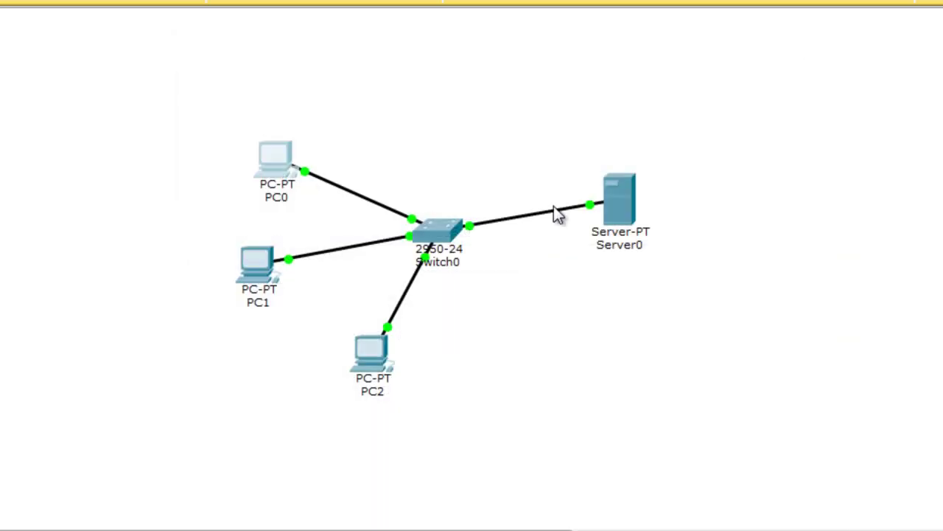
- Give PC1 the static IP address 192.68.1.101 with subnet mask 255.255.255.0, and close its window
click(263, 267)
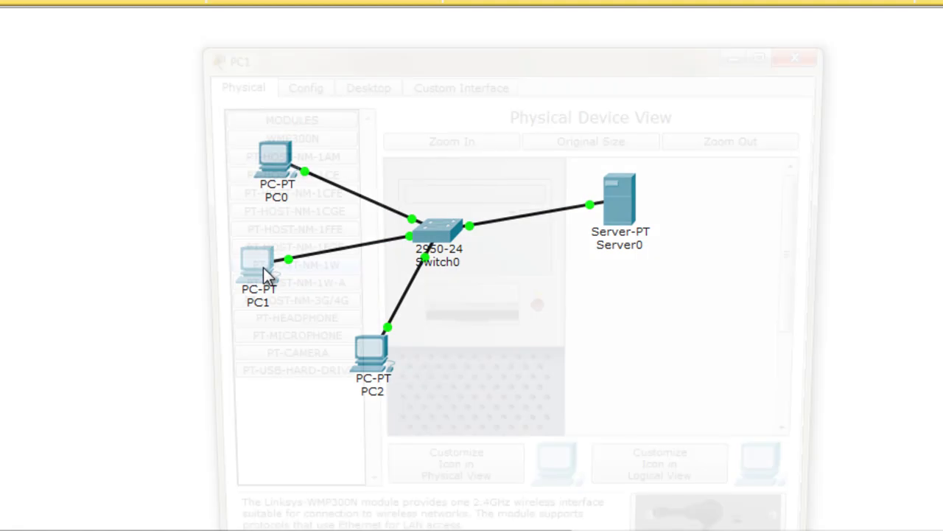
click(357, 83)
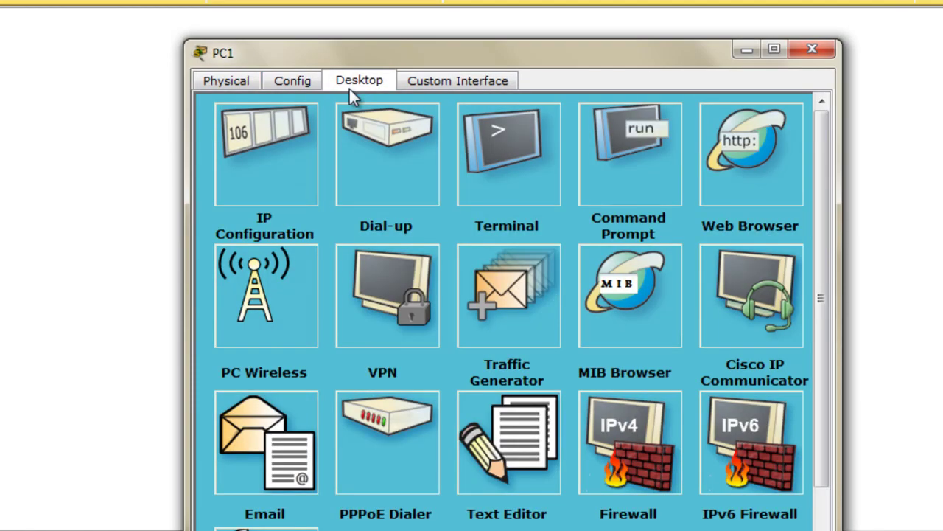
click(303, 182)
click(417, 205)
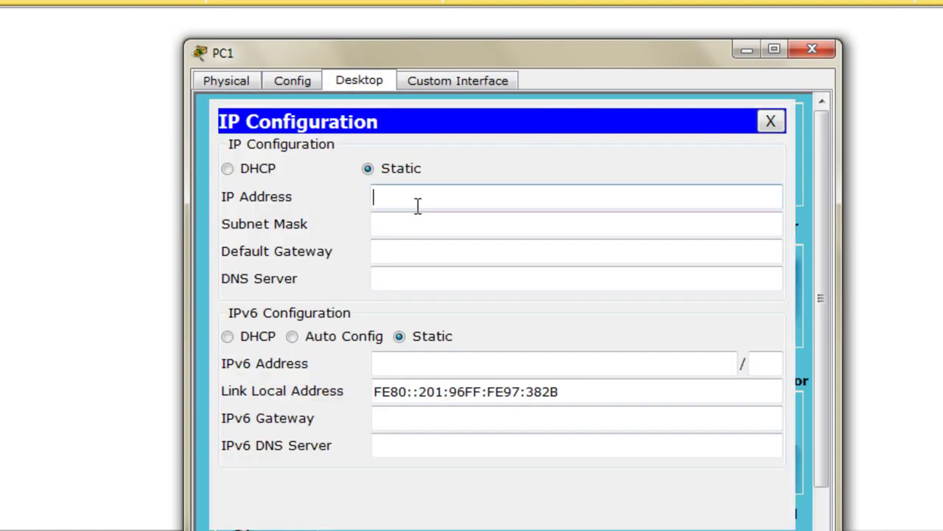
text(192.68.1.101)
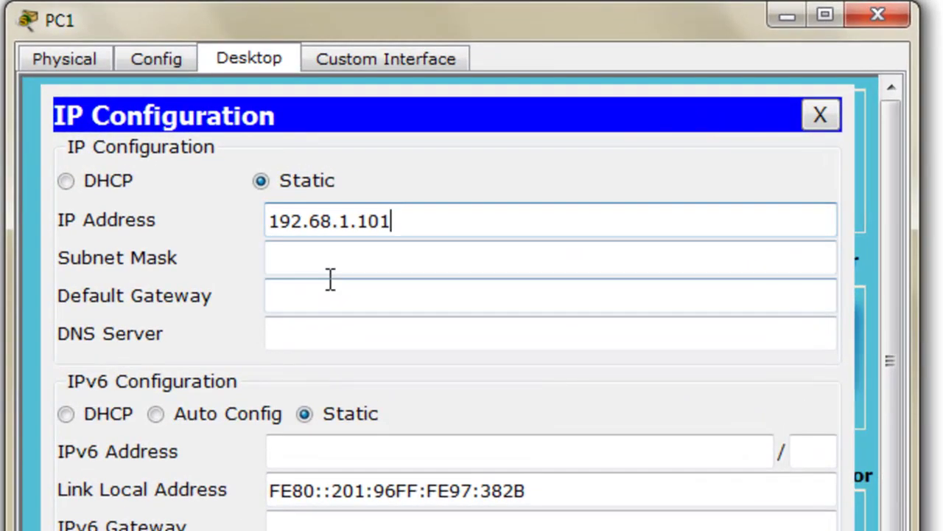
click(331, 271)
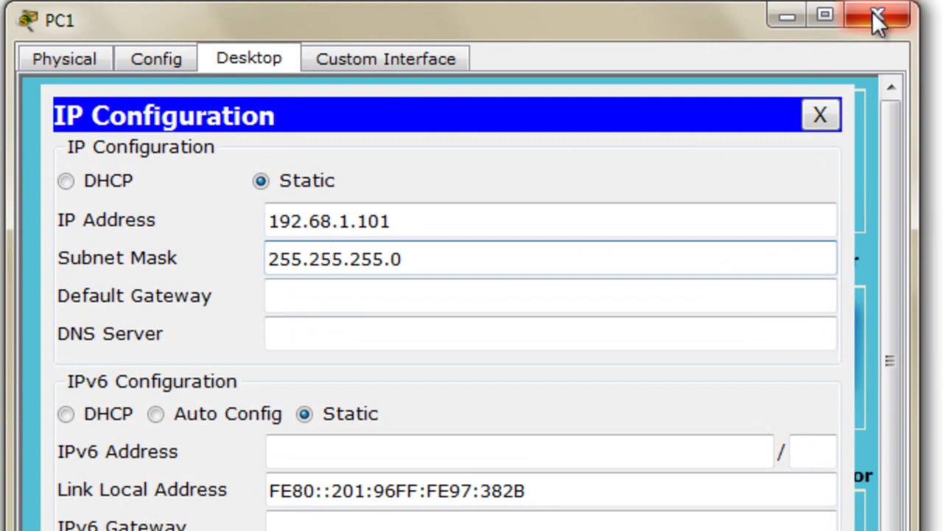
click(537, 268)
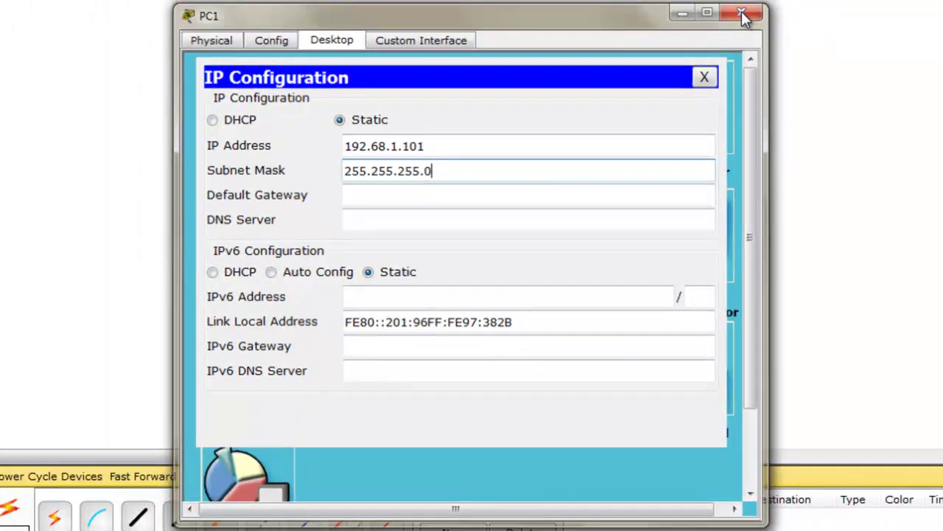
click(762, 12)
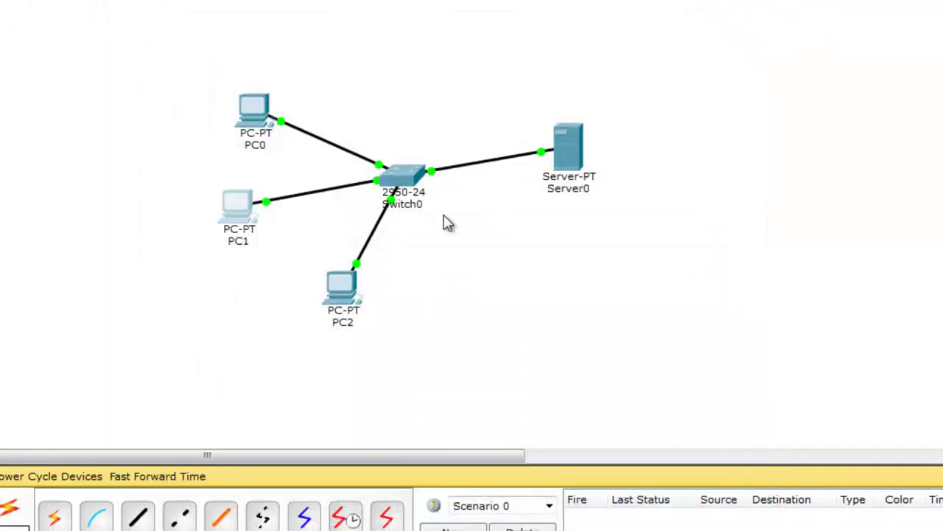
- Give PC2 the static IP address 192.168.1.102 with subnet mask 255.255.255.0, and close its window
click(336, 288)
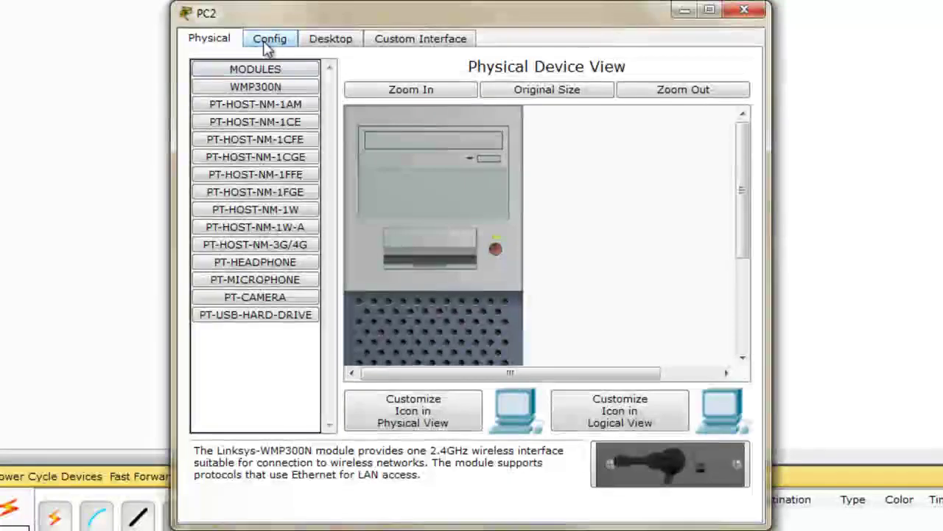
click(331, 39)
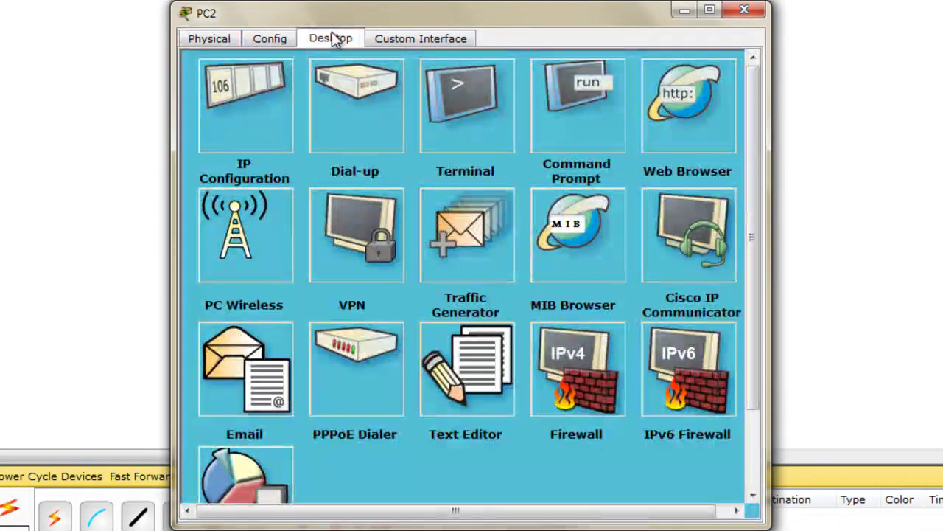
click(288, 117)
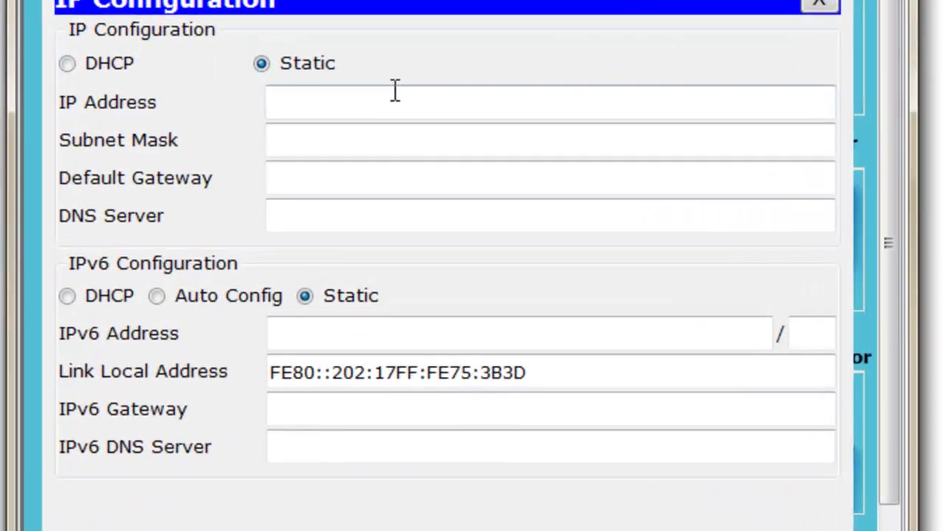
click(426, 138)
text(1)
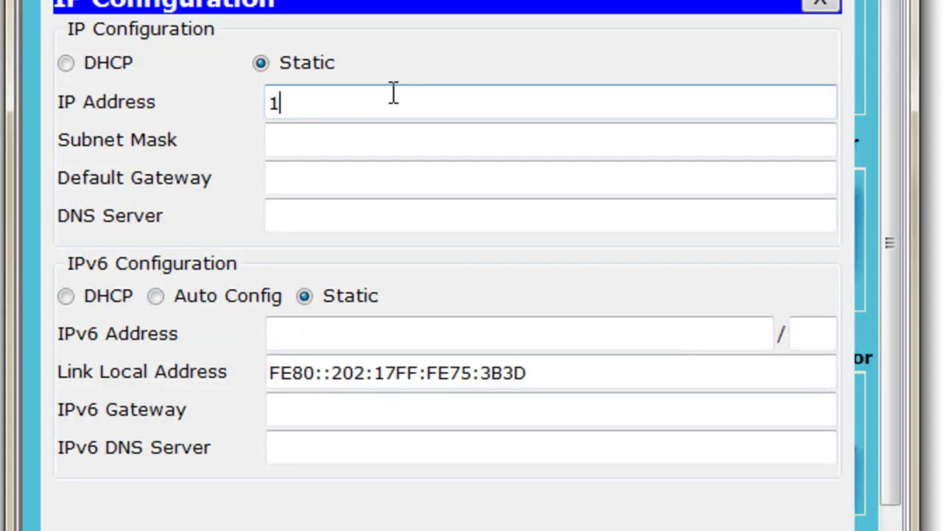
text(92.168)
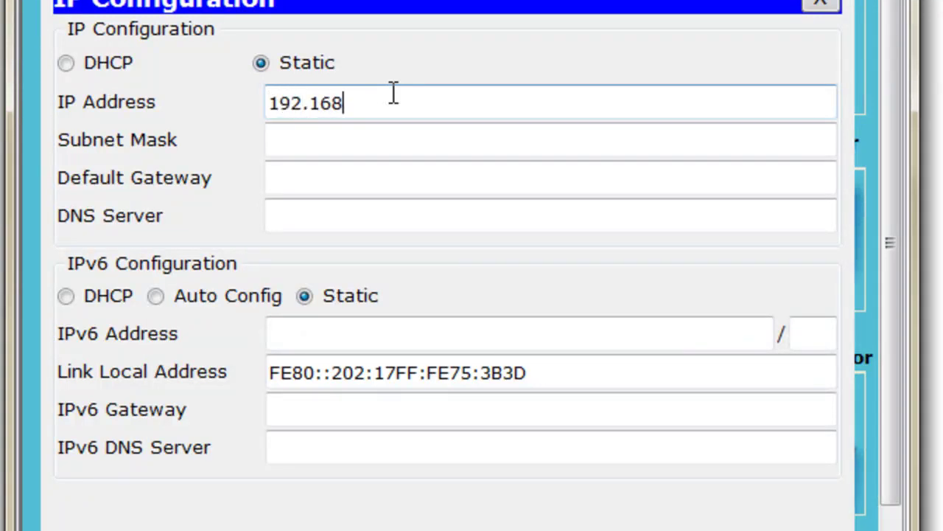
text(.1.102)
click(362, 140)
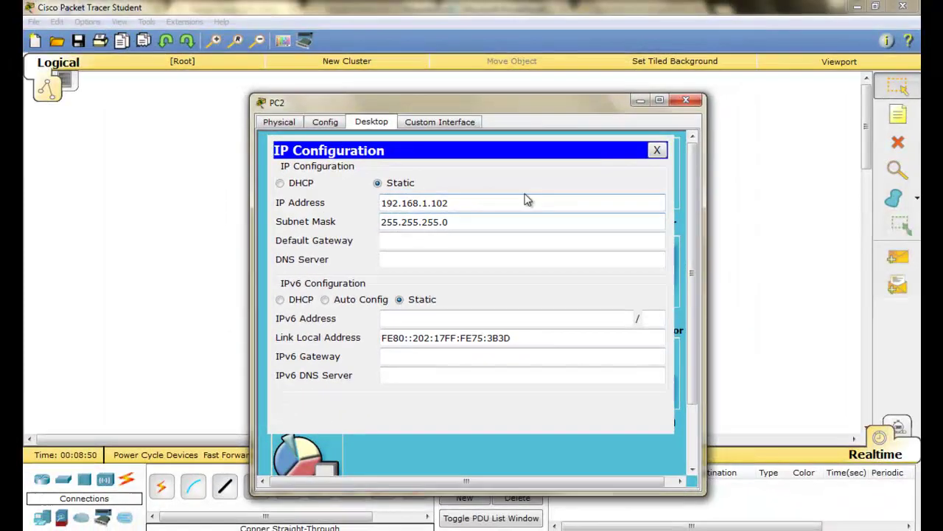
click(684, 101)
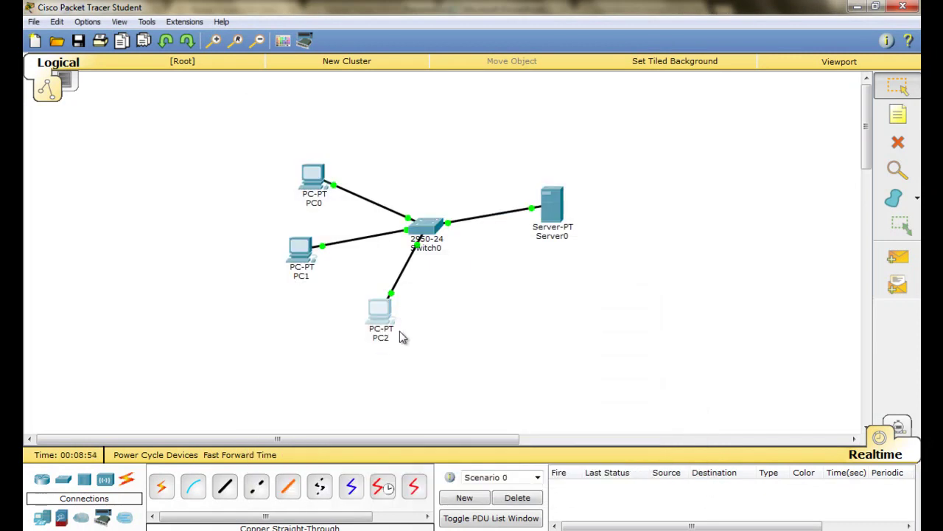
- Check the saved IP address and subnet mask in PC2's IP configuration, and close its window
click(380, 319)
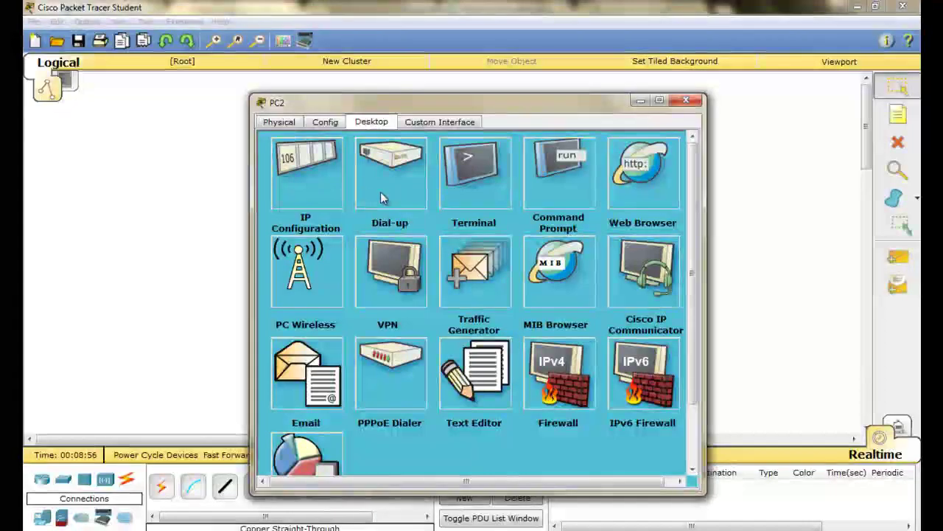
click(308, 157)
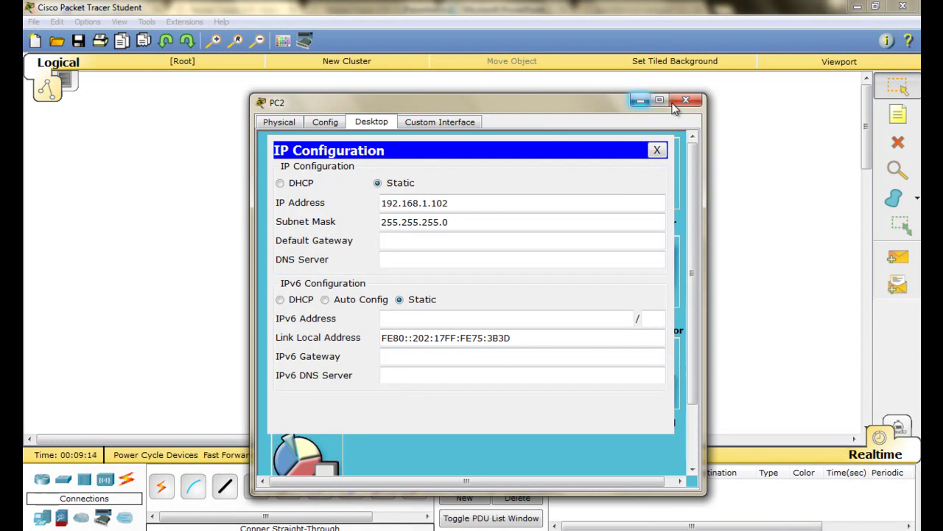
click(687, 101)
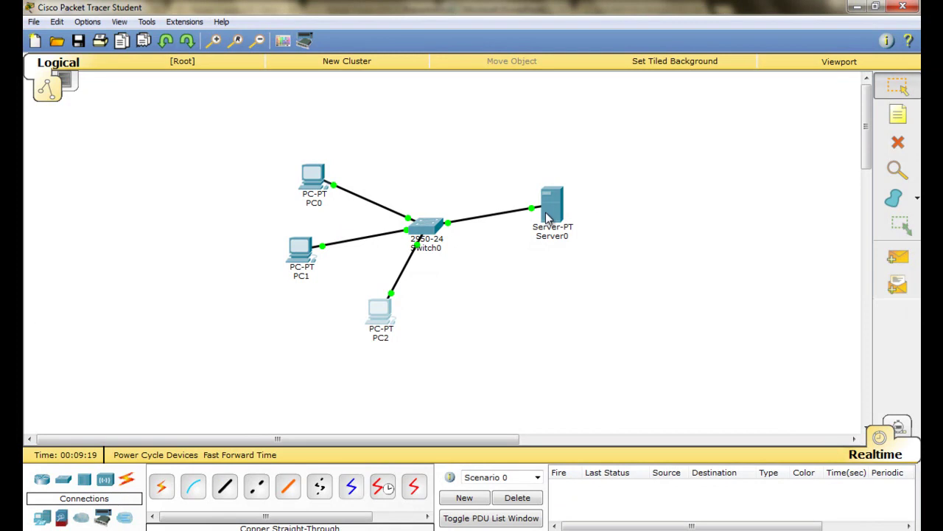
- Give Server0's FastEthernet0 interface the static IP address 192.168.1.10 with subnet mask 255.255.255.0, and close its window
click(553, 214)
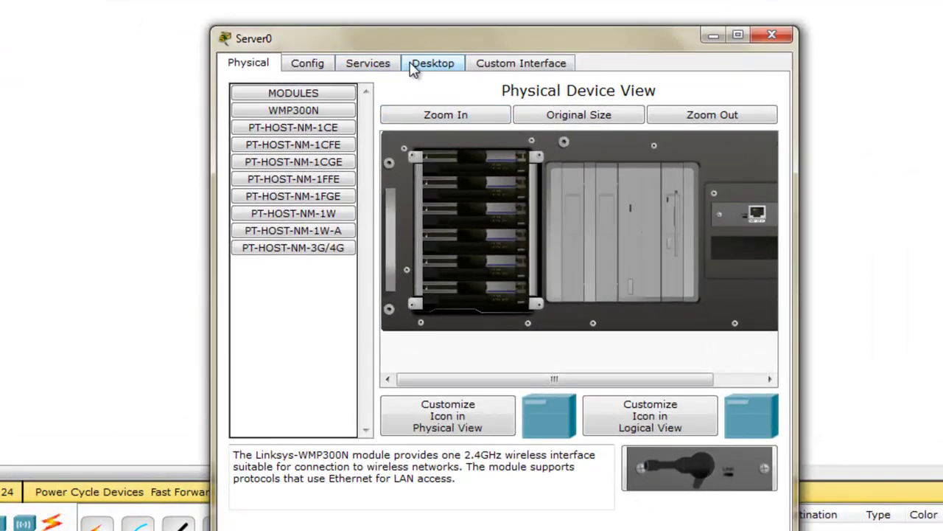
click(420, 79)
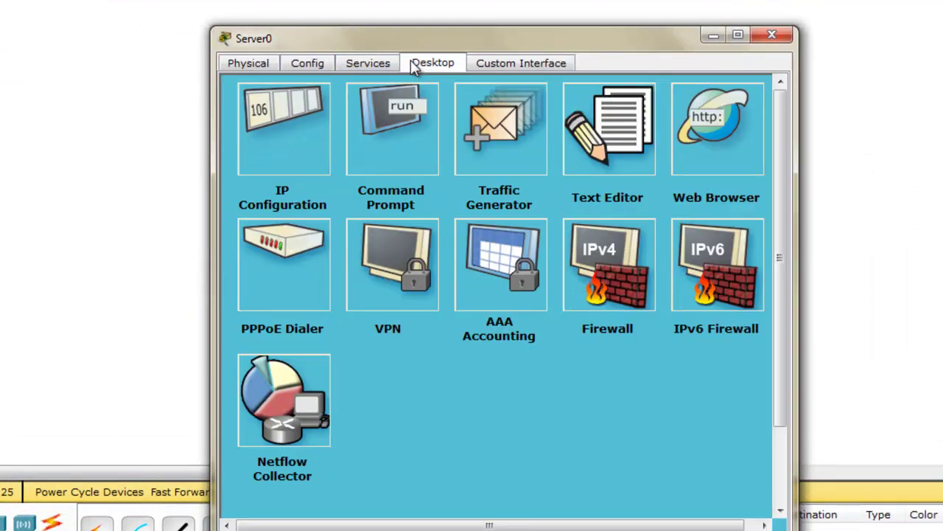
click(271, 148)
click(446, 209)
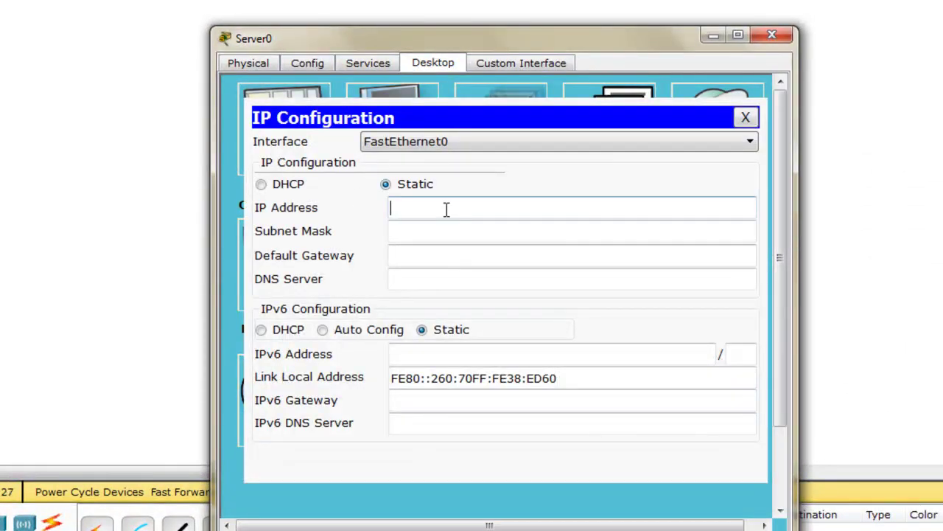
text(192)
text(16)
key(BackSpace)
key(BackSpace)
key(BackSpace)
key(BackSpace)
text(2.168.1.10)
click(446, 230)
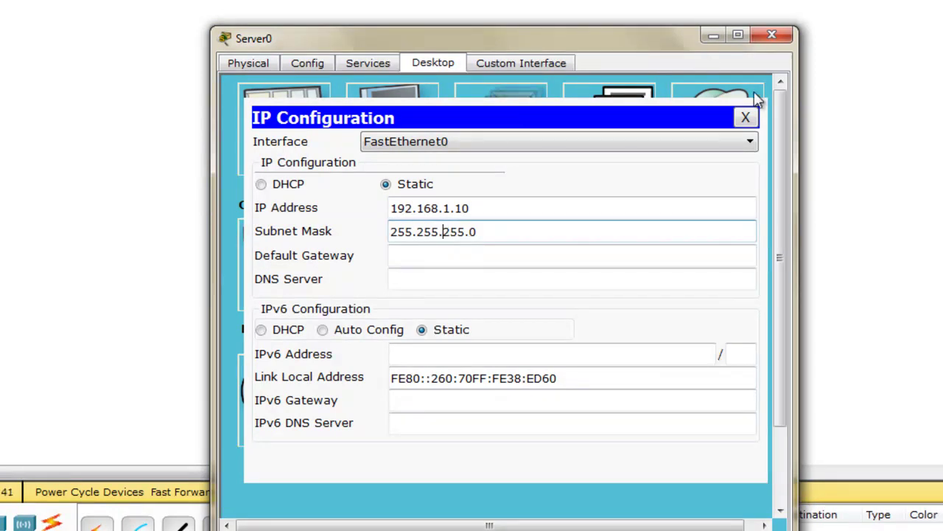
click(783, 34)
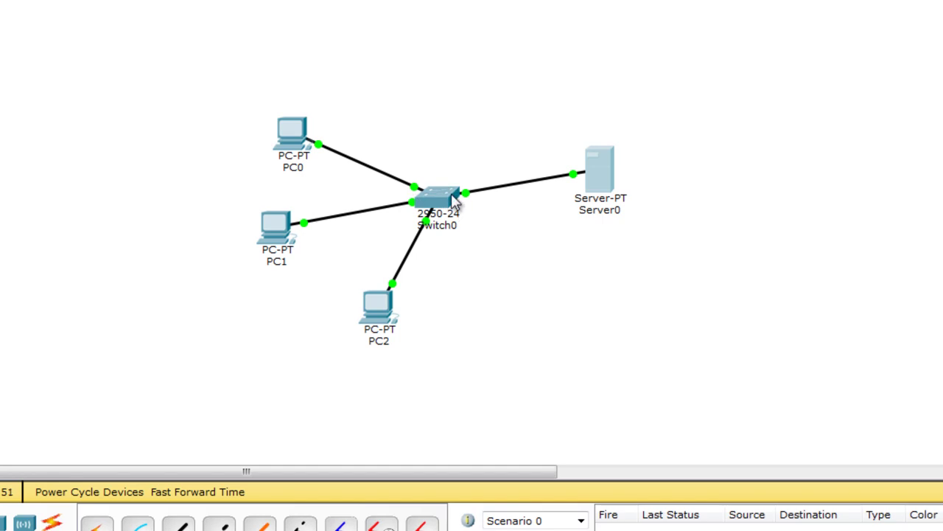
- Check the saved IP address and subnet mask in PC0's IP configuration, and close its window
mouse_move(455, 204)
click(294, 139)
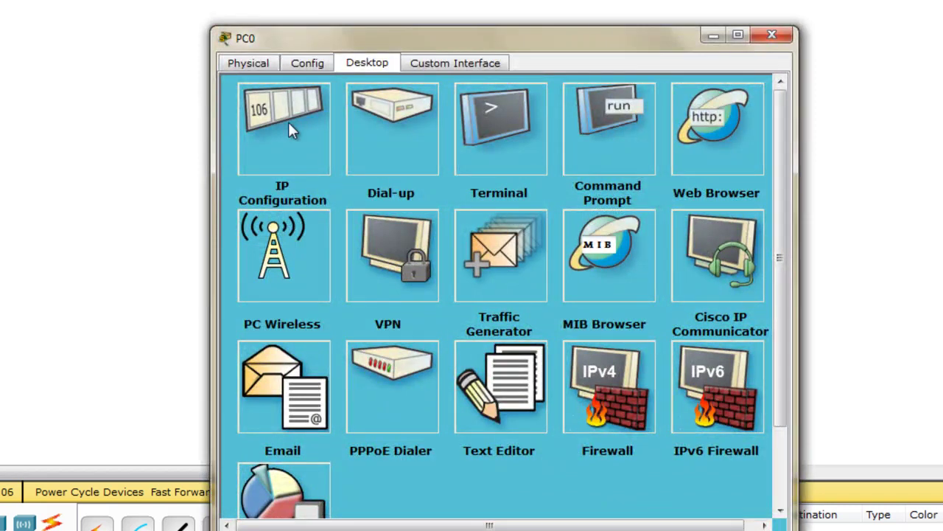
click(288, 124)
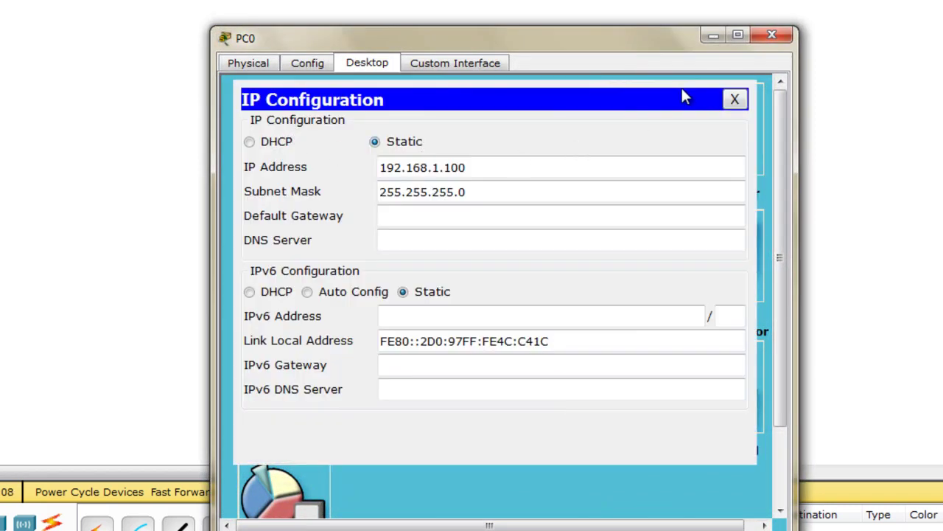
click(771, 35)
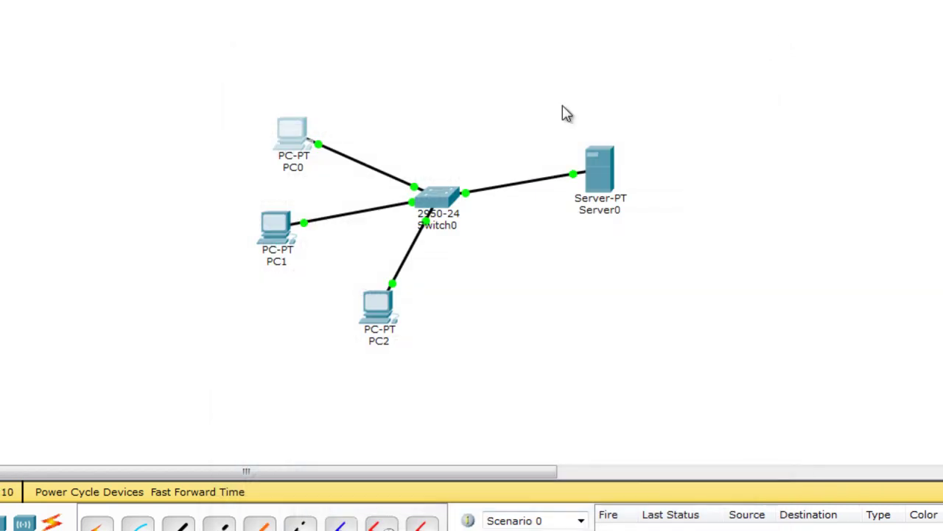
- Ping the server at 192.168.1.10 from PC0's Command Prompt, and close PC0's window
click(294, 135)
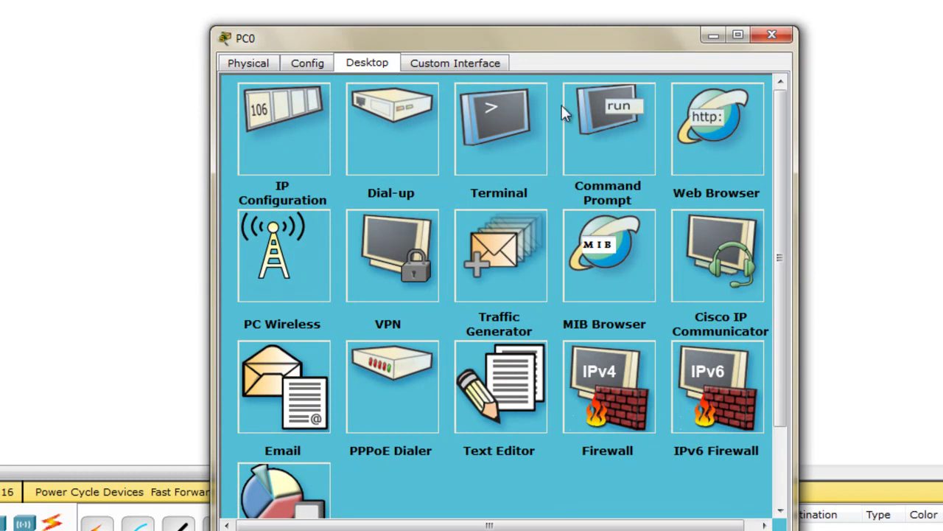
click(639, 127)
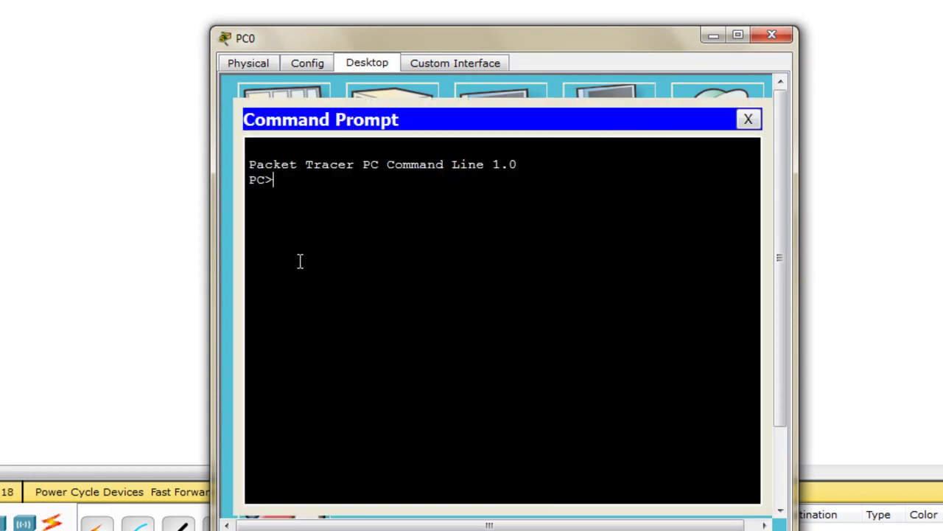
text(PING 192)
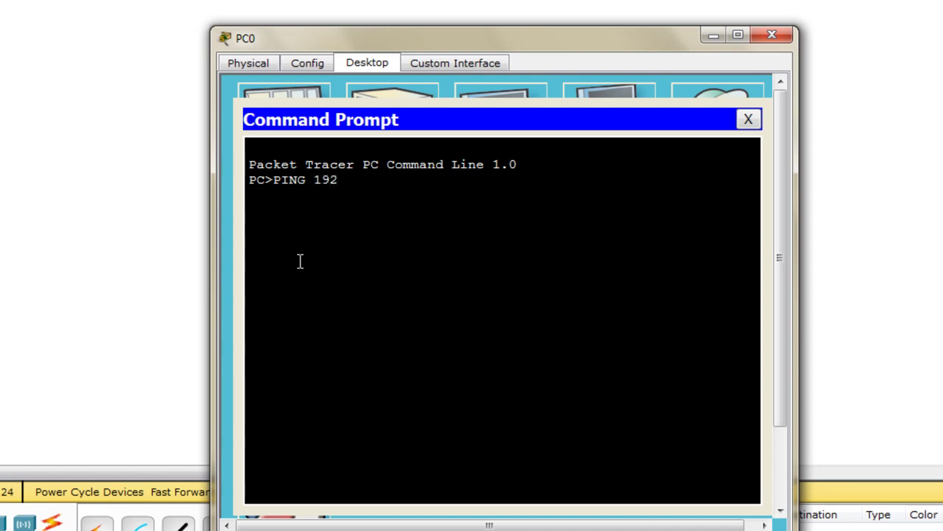
text(.168)
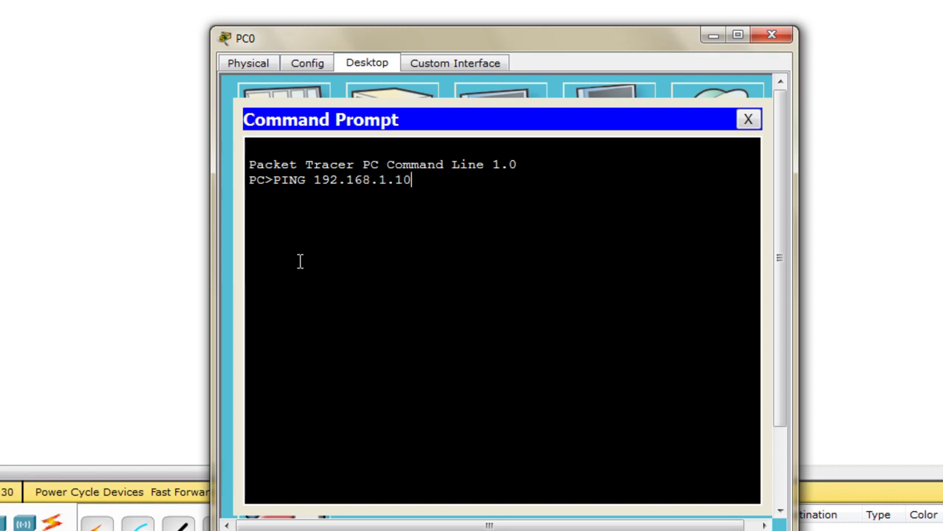
text(.1.10)
key(Return)
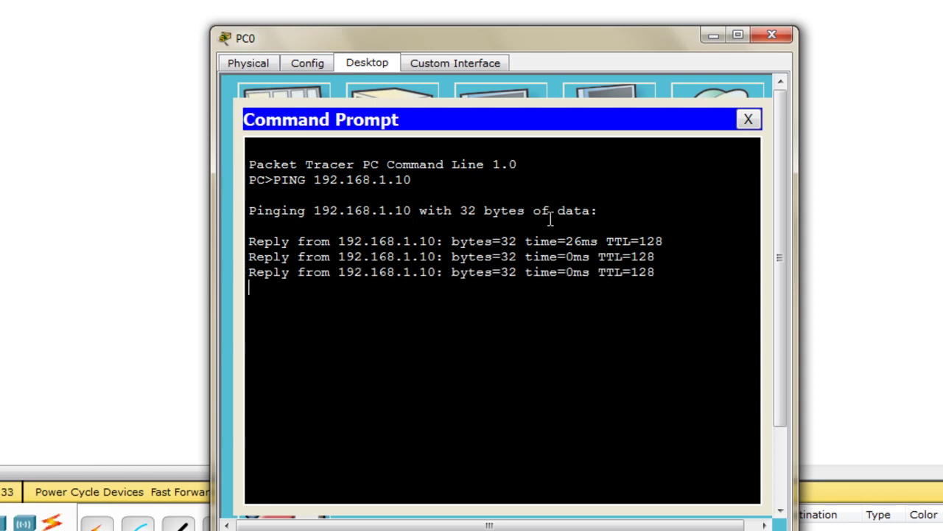
click(751, 119)
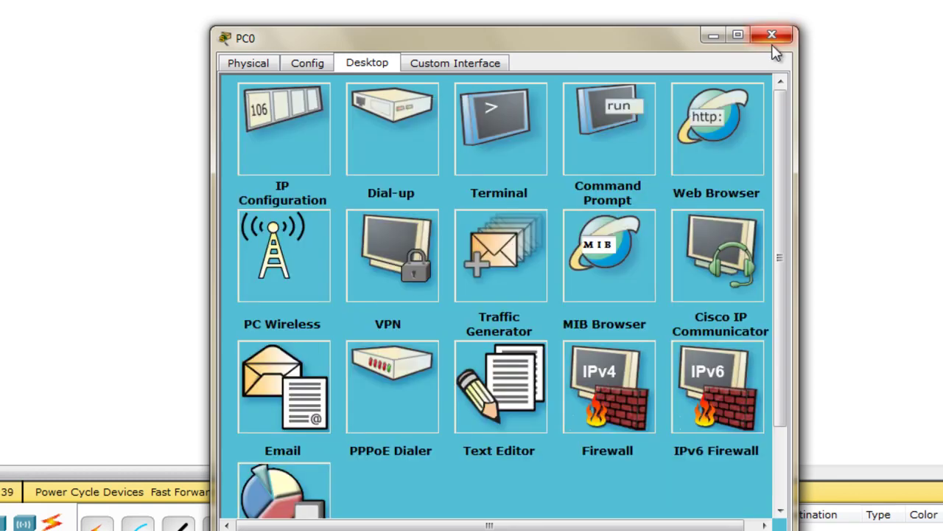
click(773, 46)
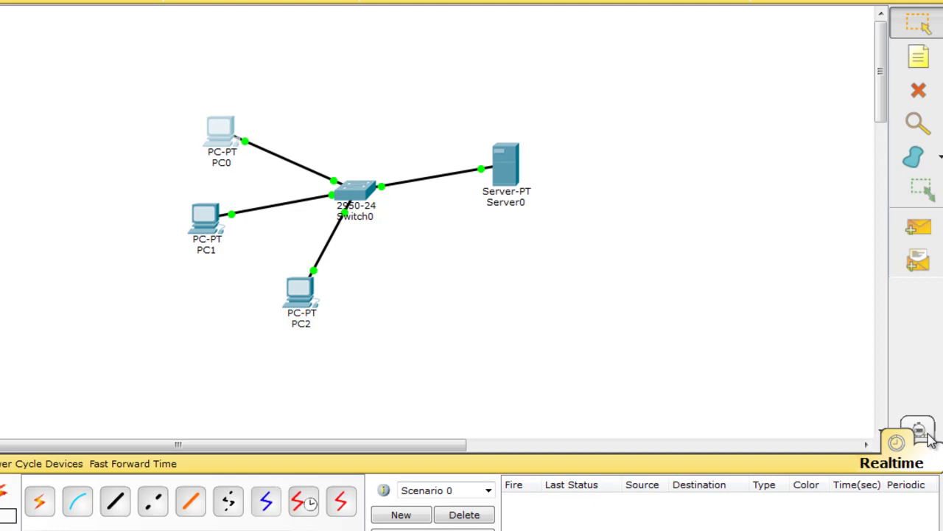
- Switch to Simulation mode, leave ICMP as the only visible IPv4 event in the filters, and hide the event list
click(918, 432)
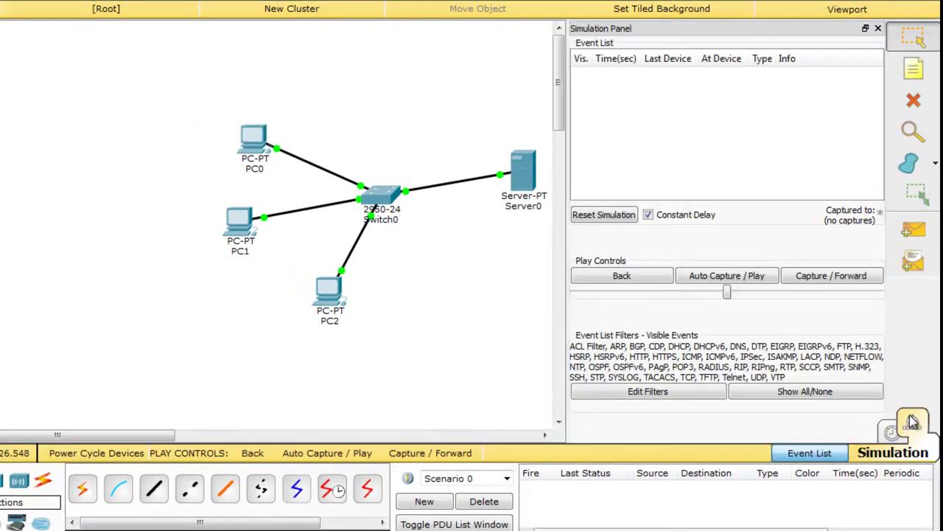
click(664, 393)
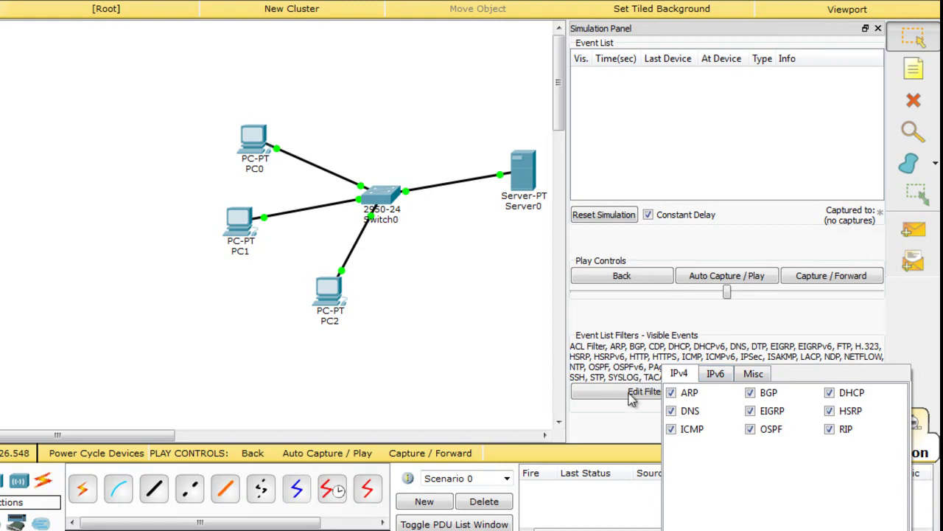
click(672, 411)
click(671, 411)
click(671, 393)
click(751, 394)
click(751, 411)
click(751, 429)
click(830, 429)
click(830, 412)
click(830, 393)
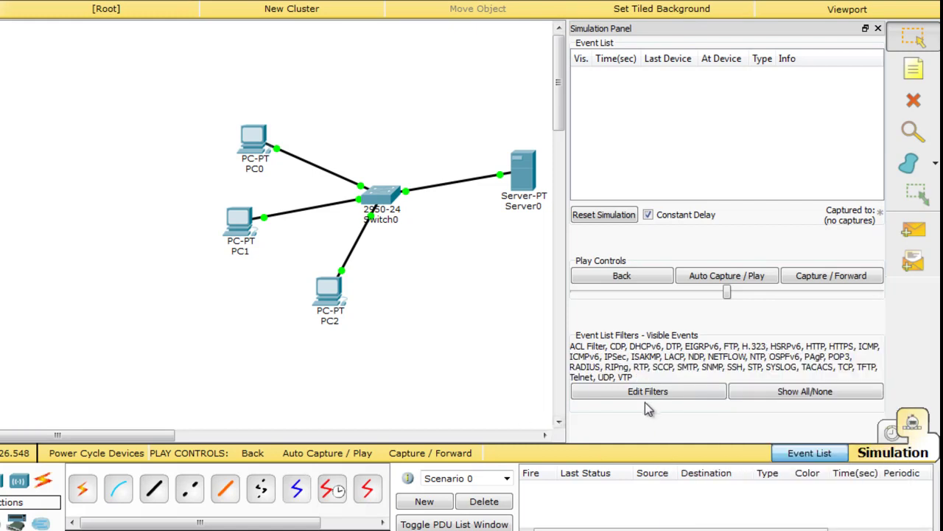
click(799, 452)
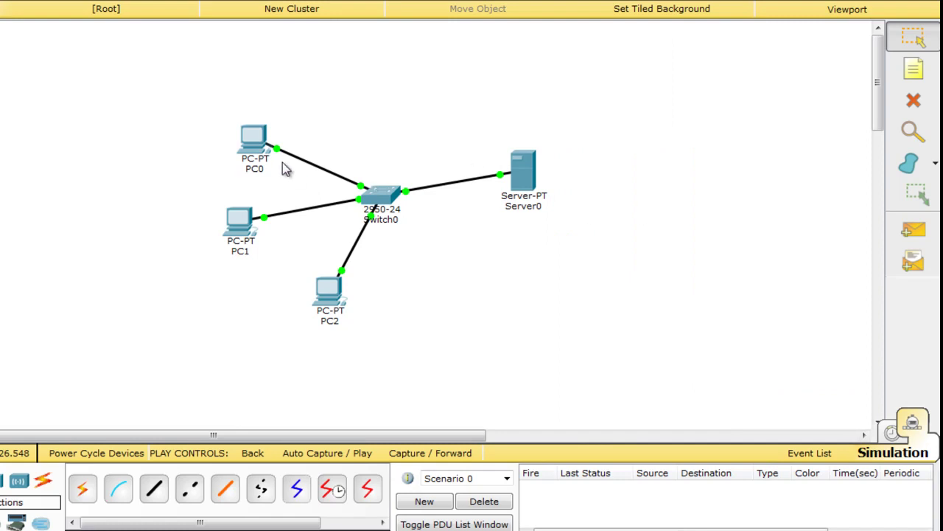
- Repeat the ping to 192.168.1.10 from PC0's Command Prompt, and minimize PC0's window
click(261, 146)
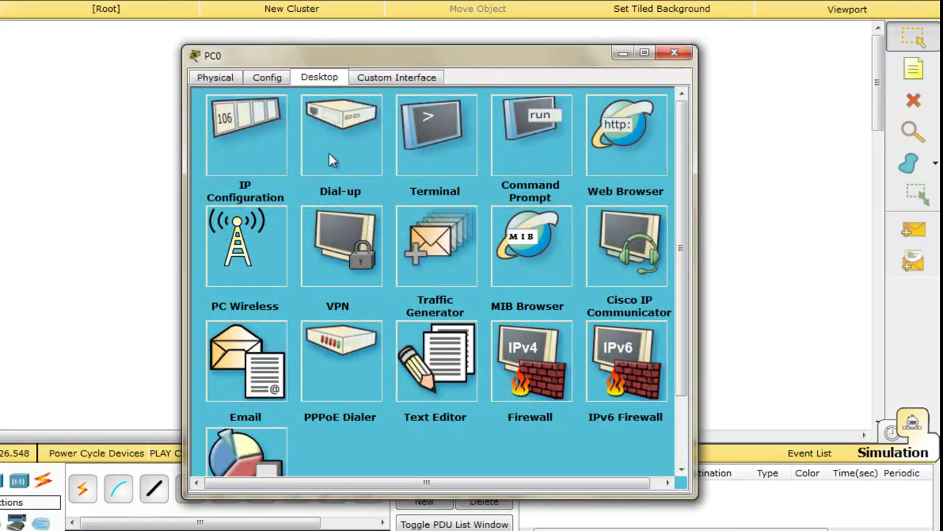
click(518, 142)
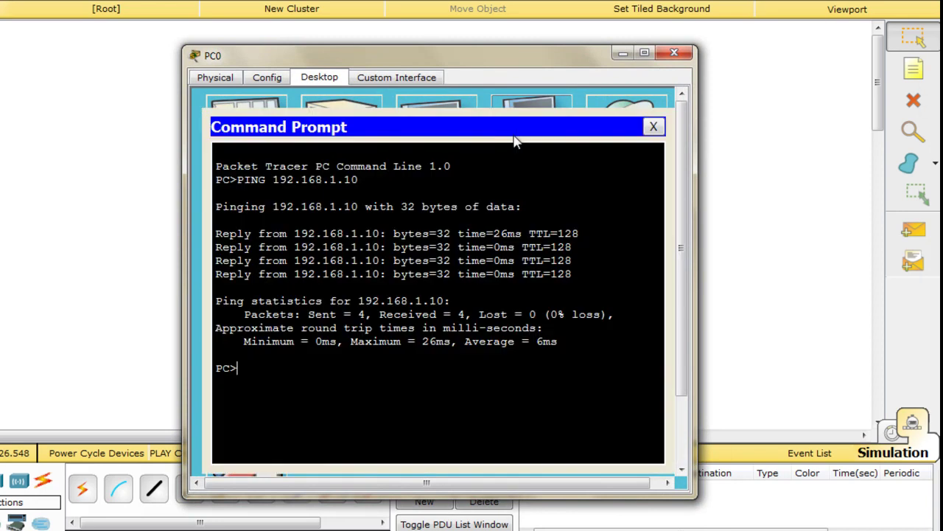
key(Up)
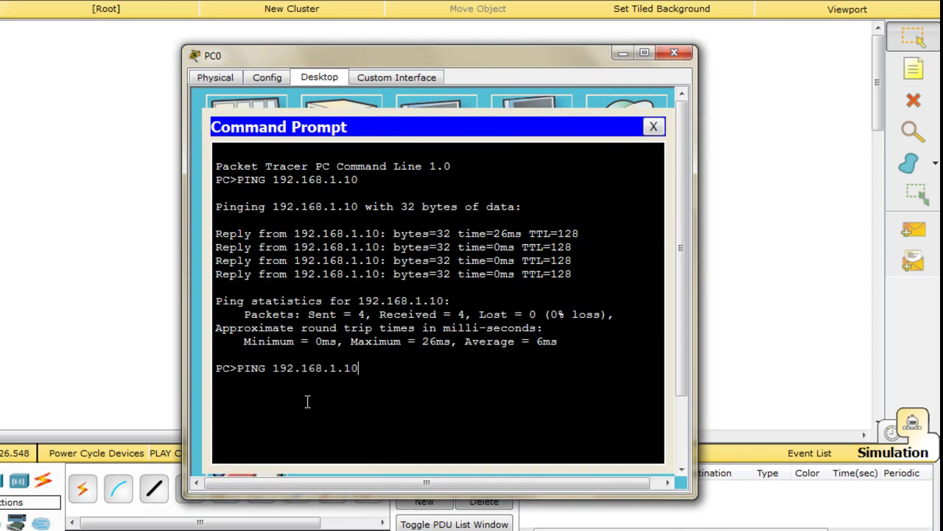
key(Return)
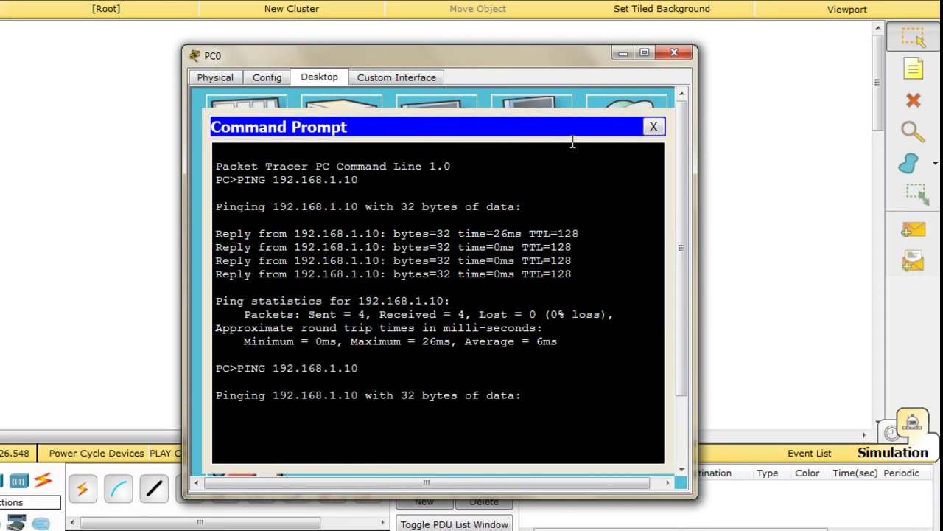
click(623, 55)
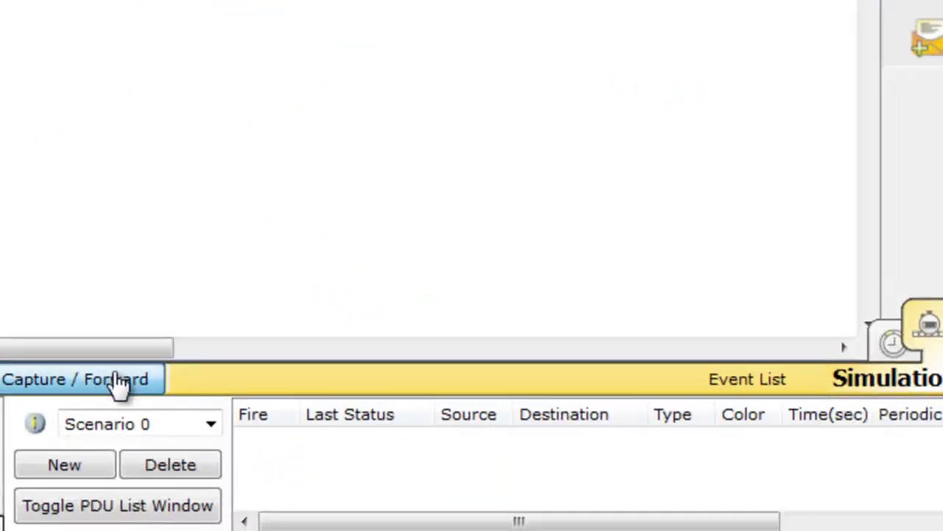
- Advance the ping packets one capture at a time between PC0 and Server0, and bring PC0's Command Prompt back up to check the reply
click(625, 507)
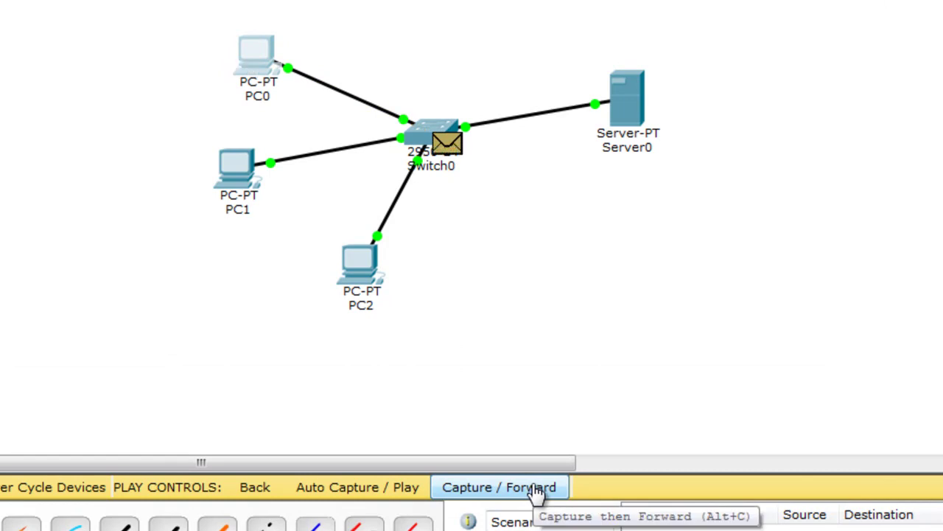
click(536, 492)
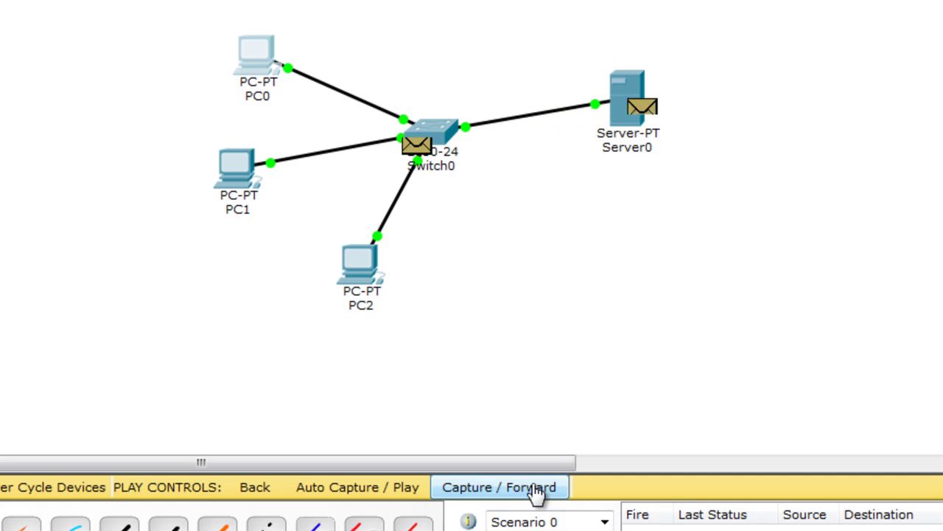
click(535, 491)
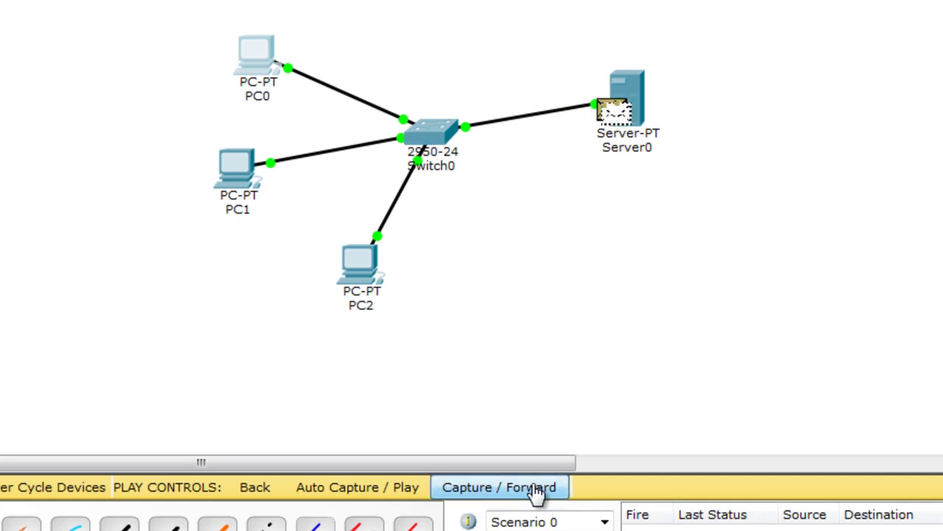
click(536, 492)
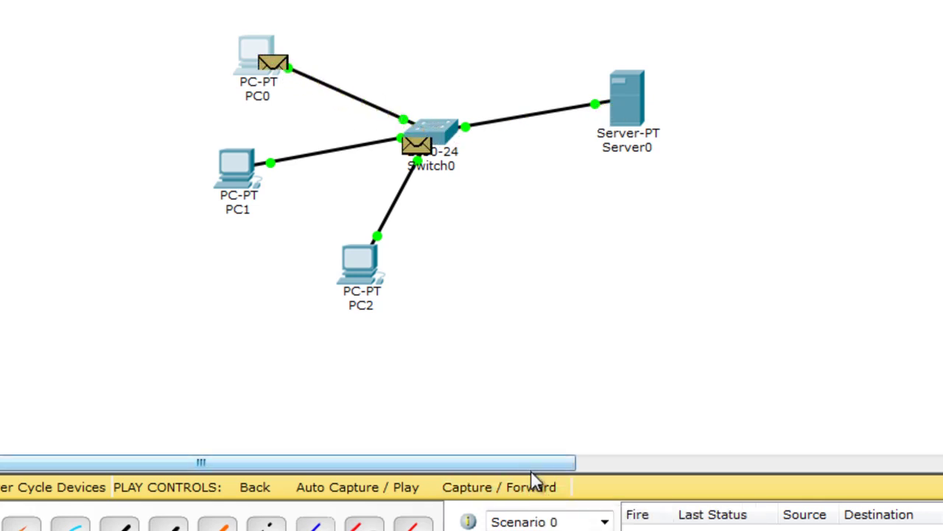
click(532, 478)
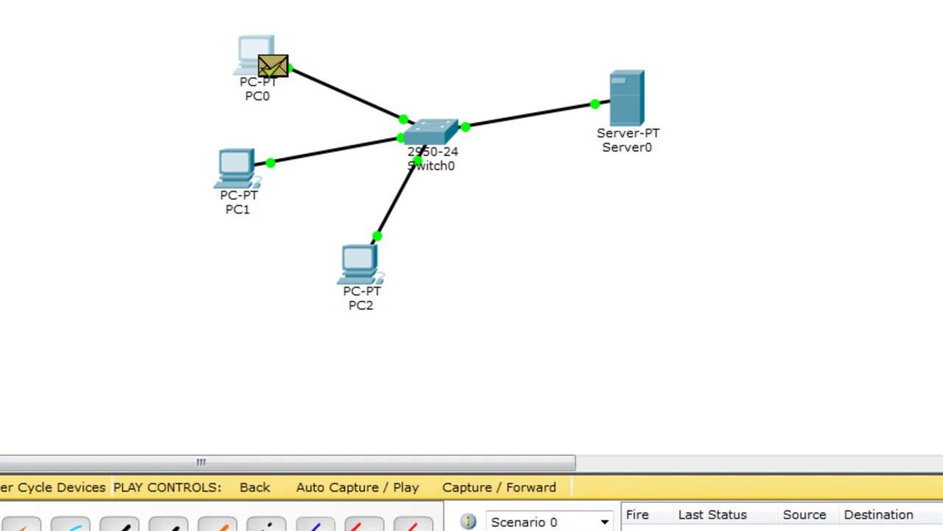
mouse_move(713, 530)
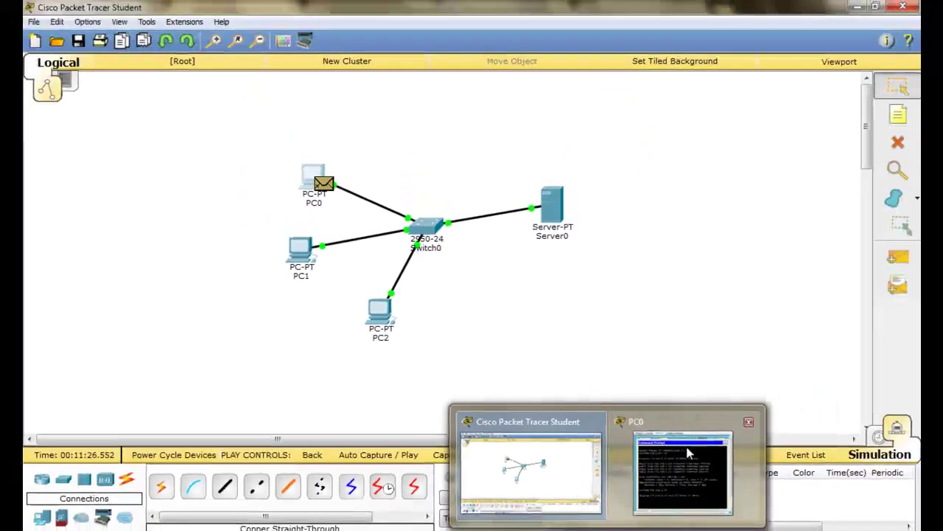
click(732, 480)
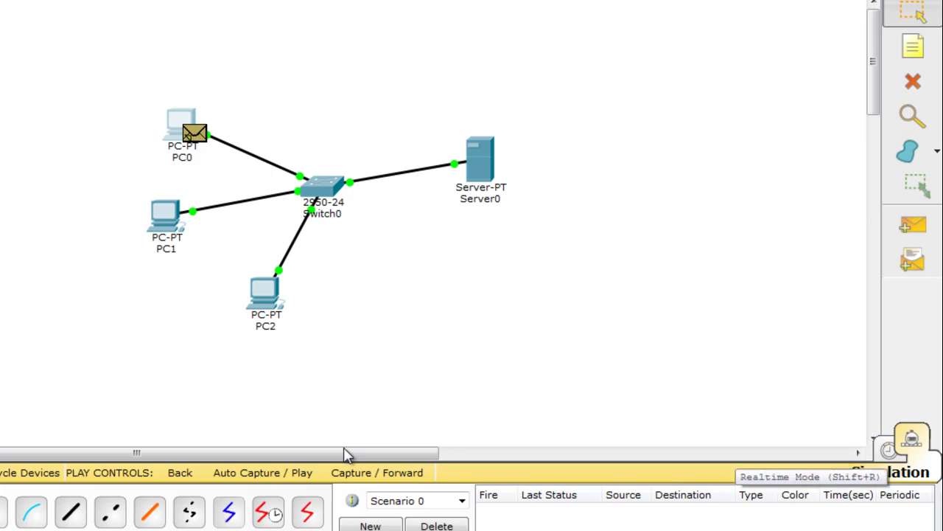
- Switch to Realtime mode and back to Simulation mode, check the IPv4 event filters, and hide the event list
key(shift+r)
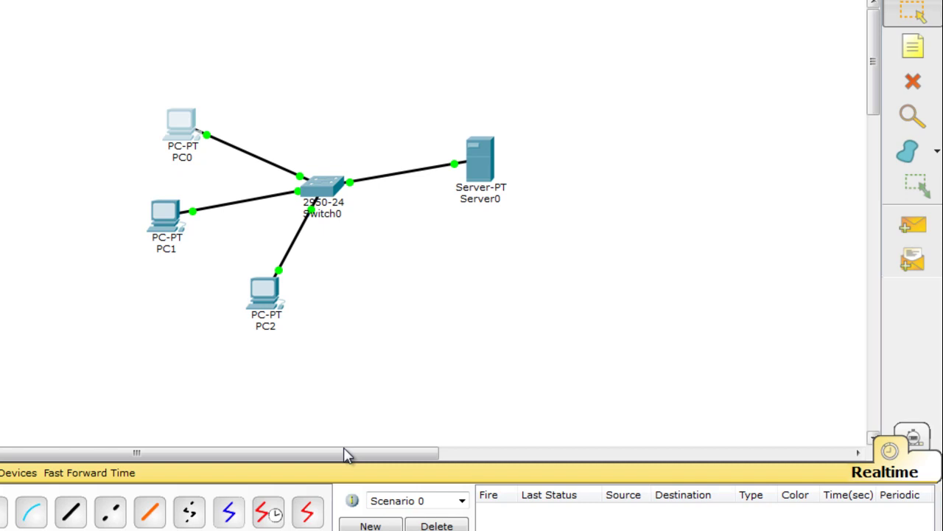
key(shift+s)
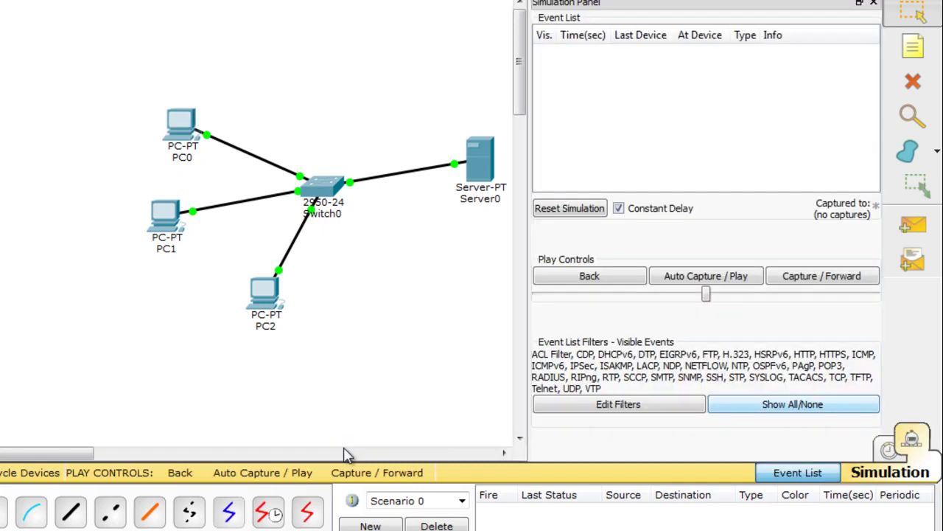
click(618, 404)
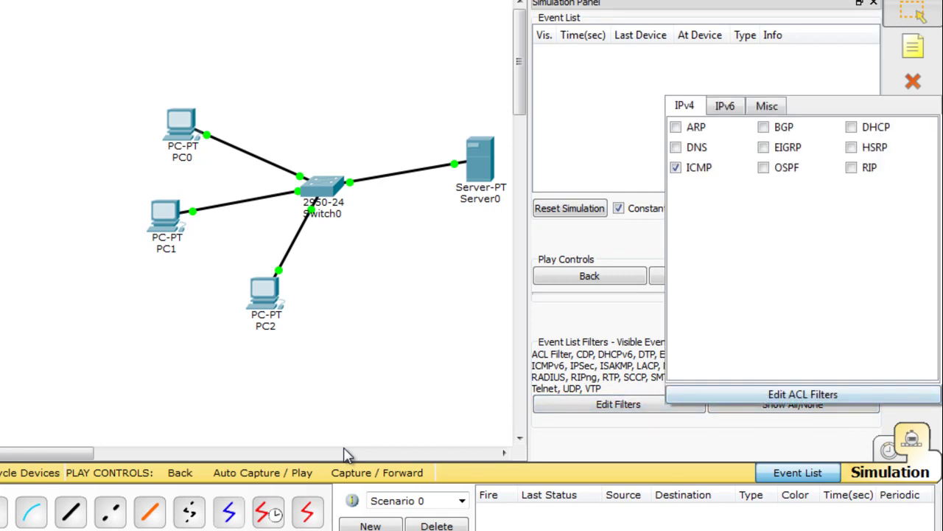
click(797, 472)
- Ping 192.168.1.10 again from PC0, examine the outbound PDU details of its packet, and close the PDU window
click(181, 126)
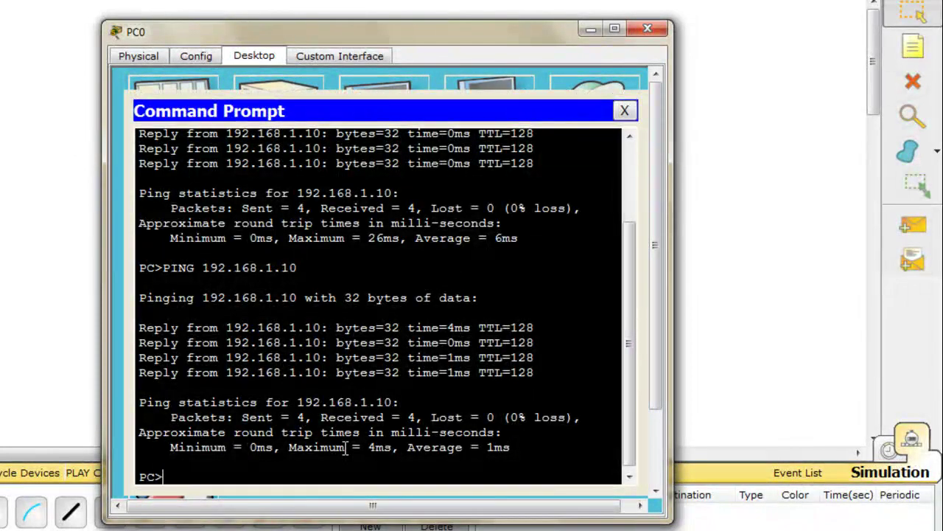
key(Up)
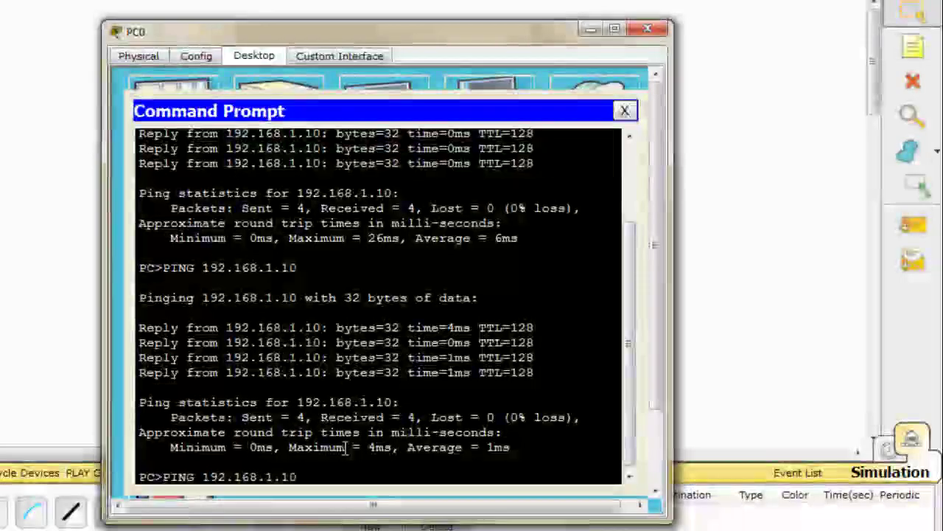
key(Return)
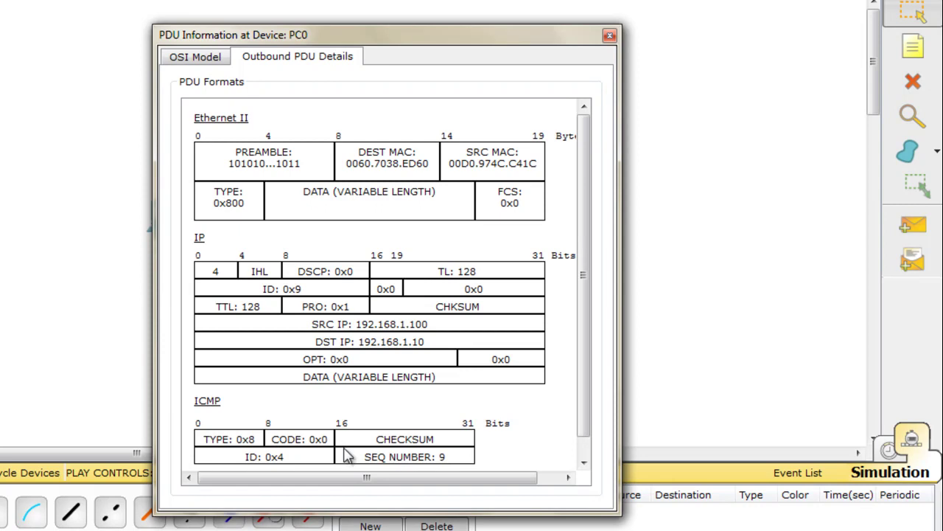
scroll(348, 456, down, 1)
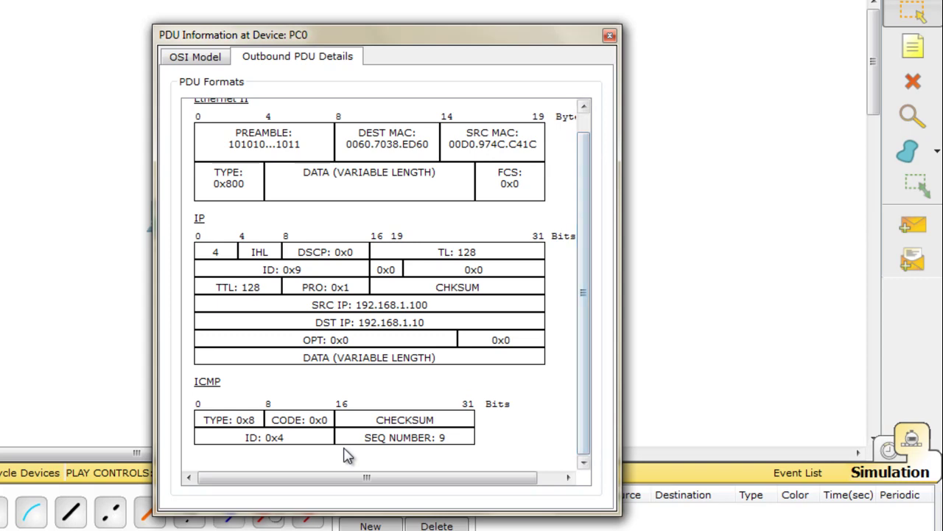
key(alt+F4)
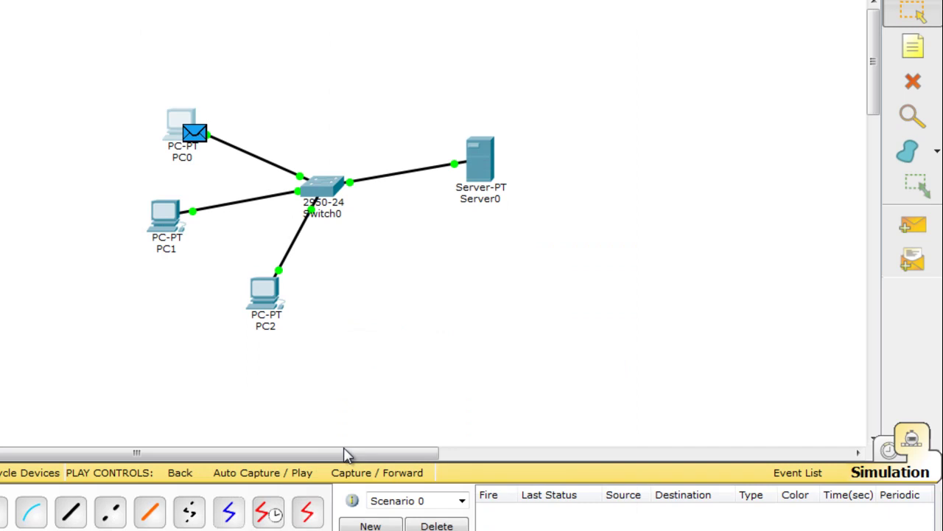
- Return to Realtime mode and open the HTTP service settings of Server0
key(shift+r)
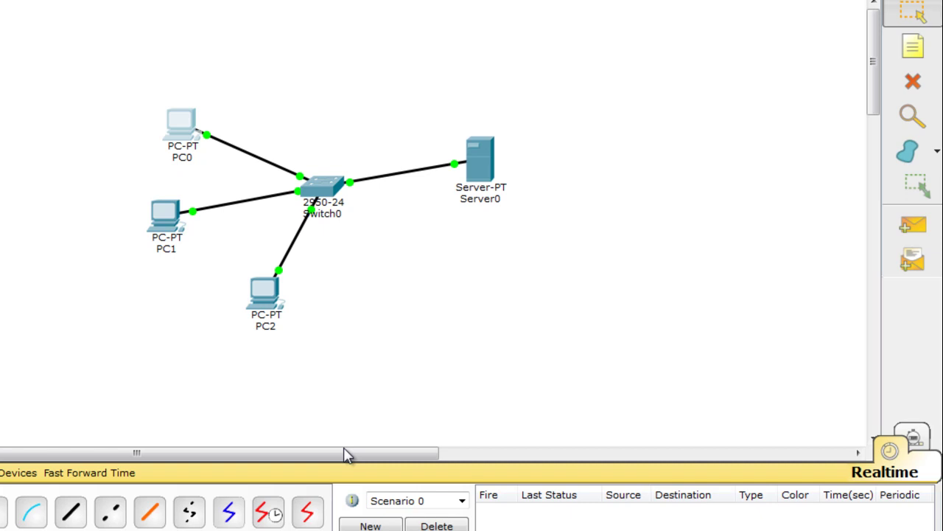
click(481, 159)
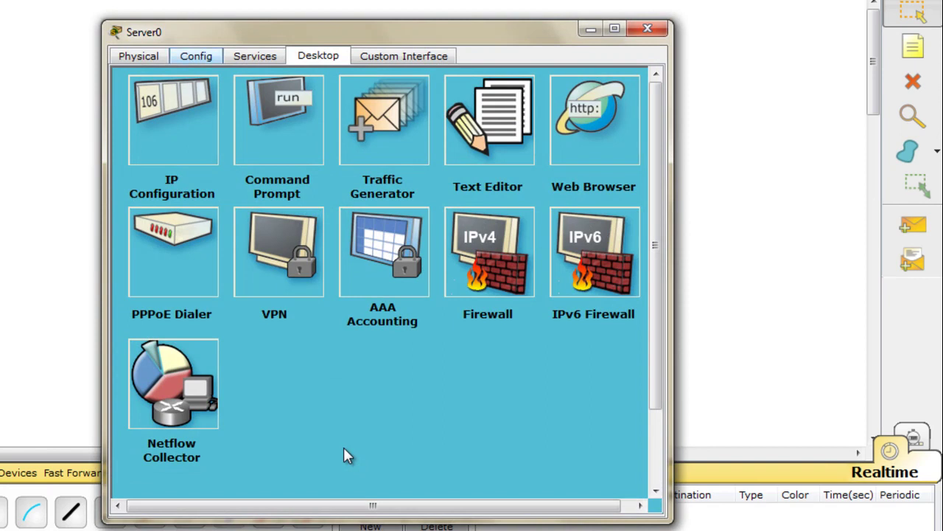
click(196, 56)
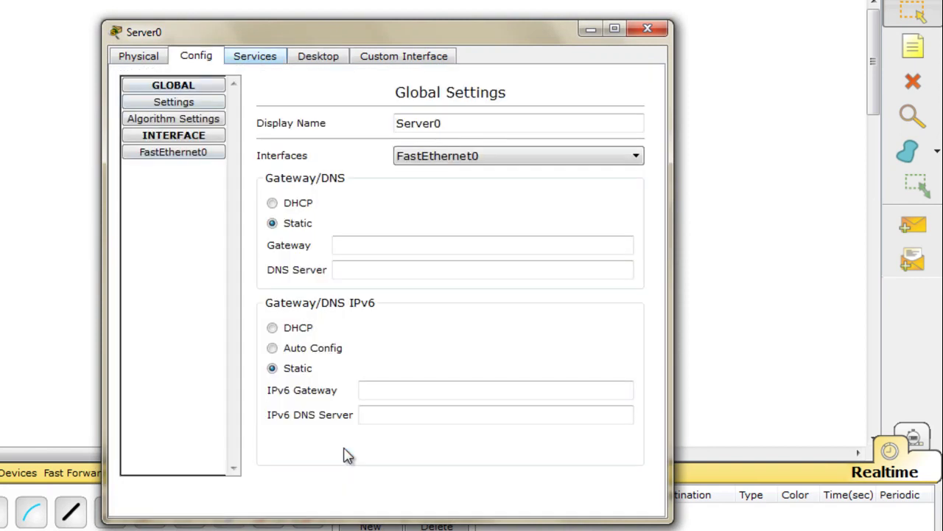
click(255, 56)
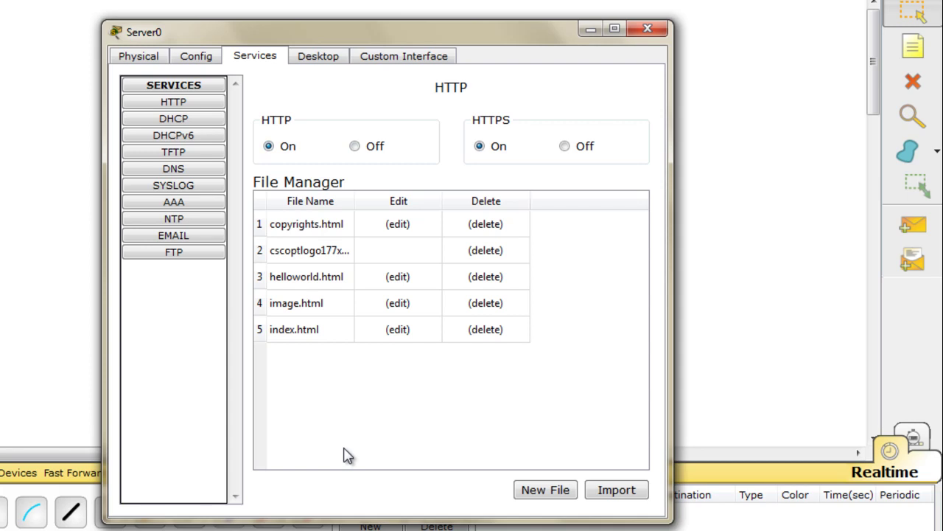
- Close Server0's settings and PC0's Command Prompt, load the server's page at 192.168.1.10 in PC0's Web Browser, and minimize PC0's window
key(alt+F4)
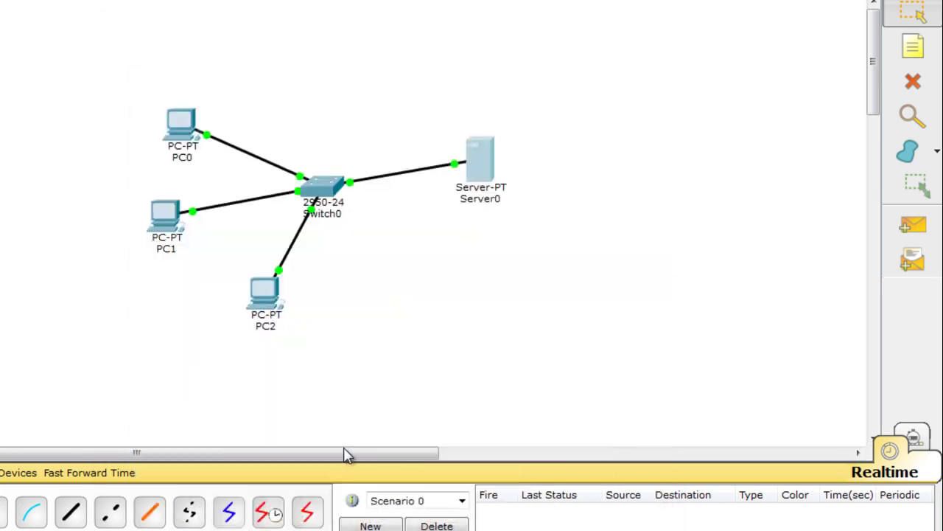
key(alt+Tab)
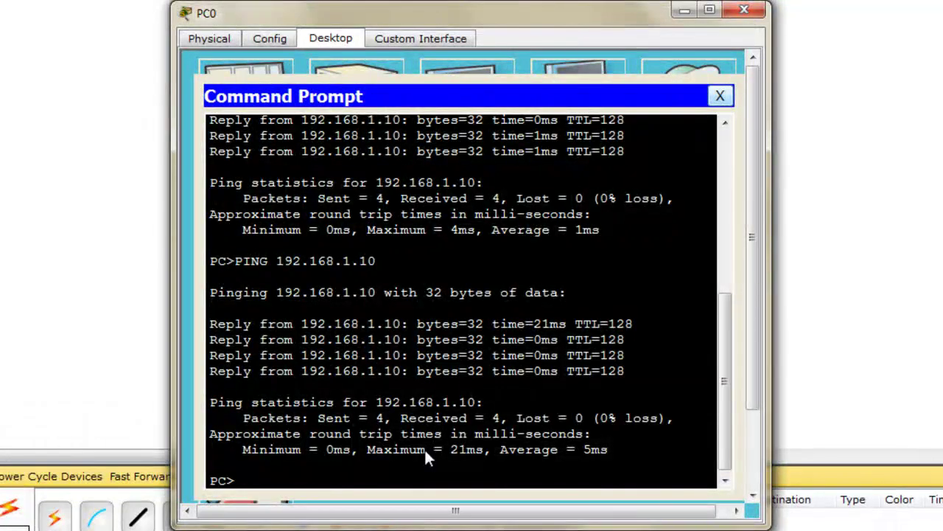
key(Escape)
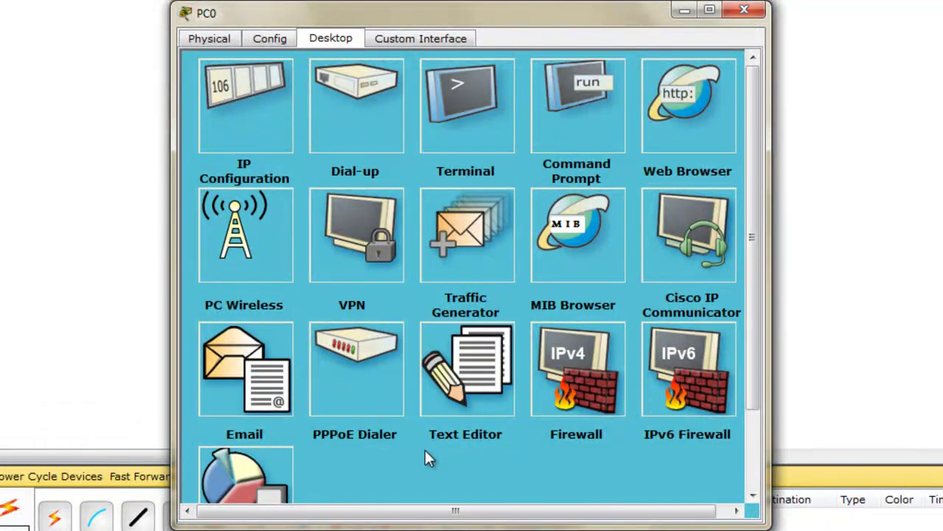
key(space)
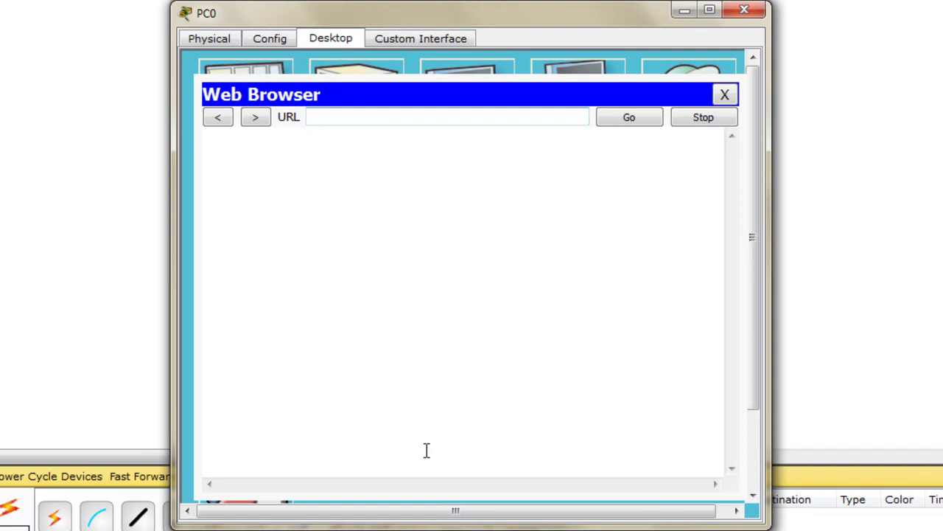
text(192.168.1.10)
key(Return)
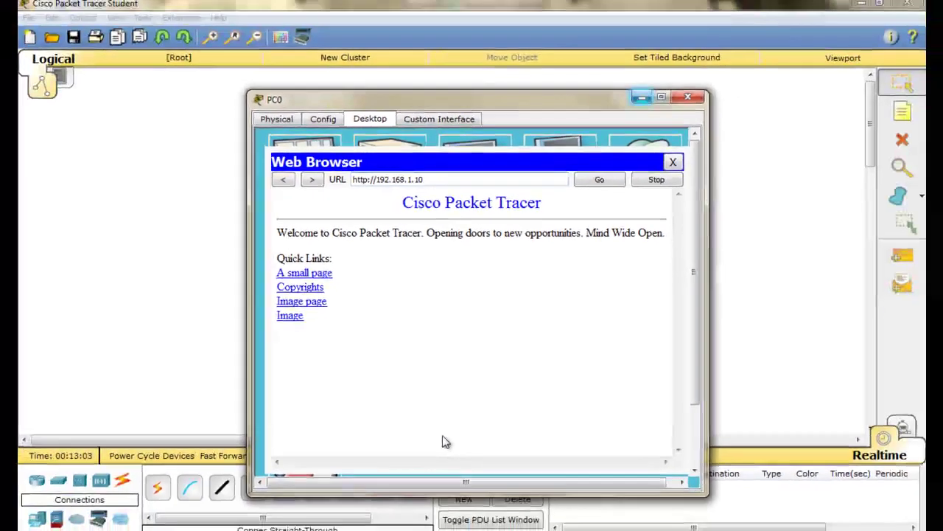
key(super+Down)
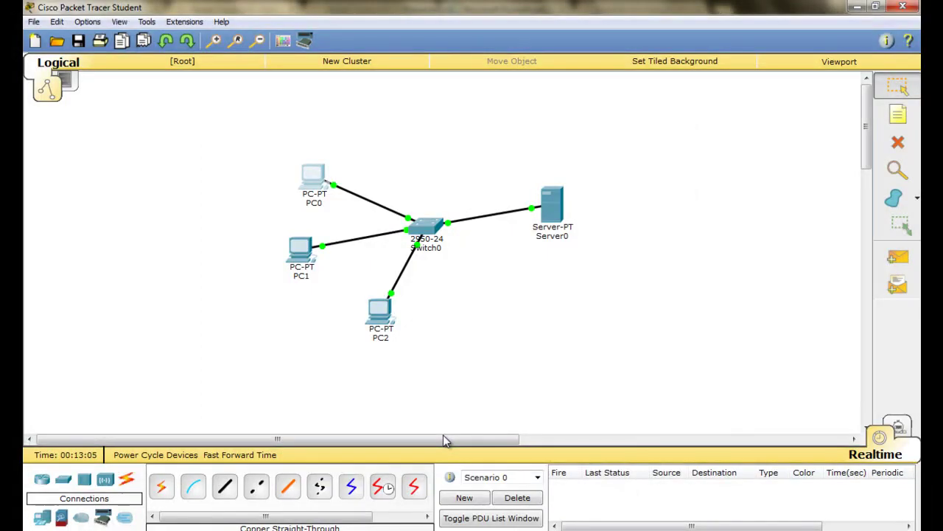
- Review Server0's TFTP, DNS, Syslog, AAA, NTP, Email and FTP service settings one after another, and minimize its window
click(552, 204)
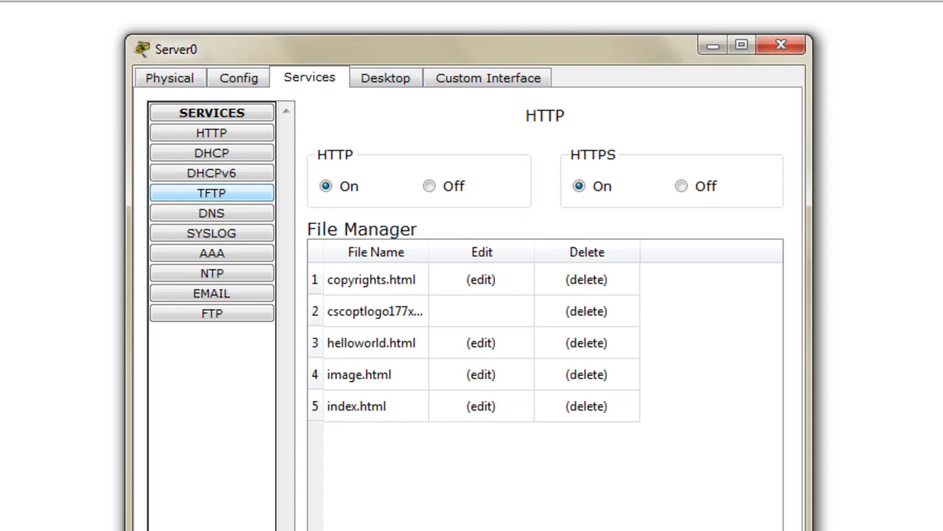
click(212, 193)
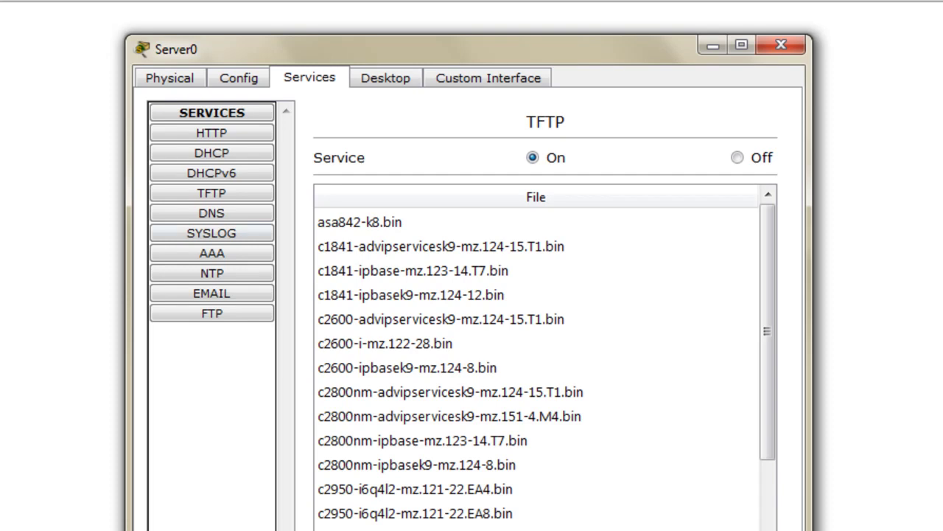
click(212, 213)
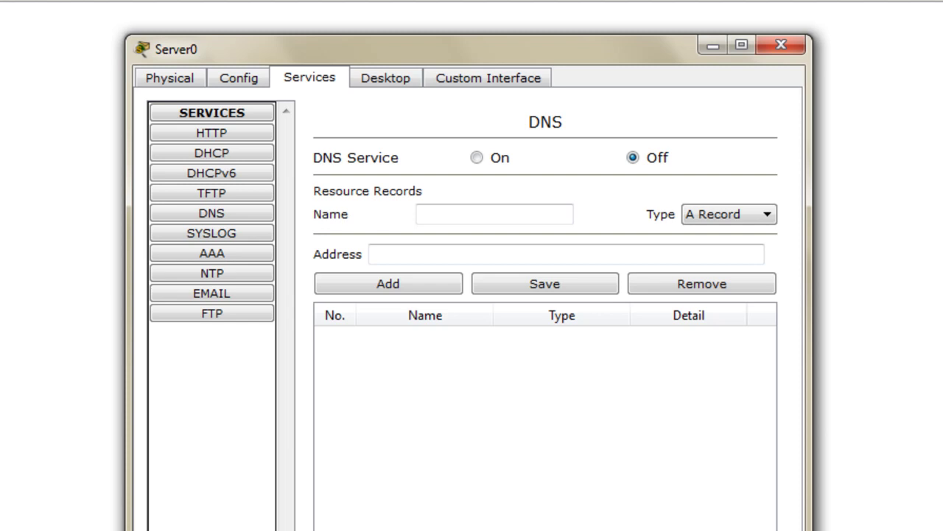
click(211, 233)
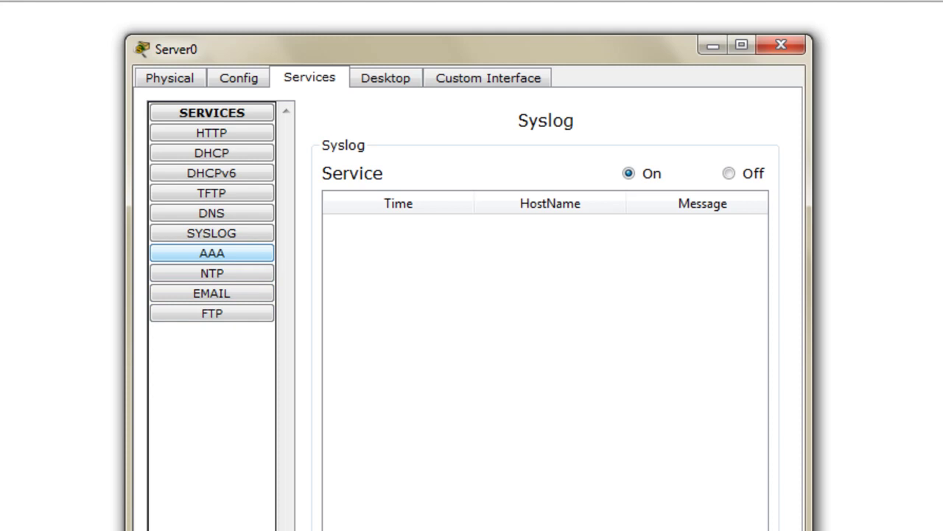
click(211, 252)
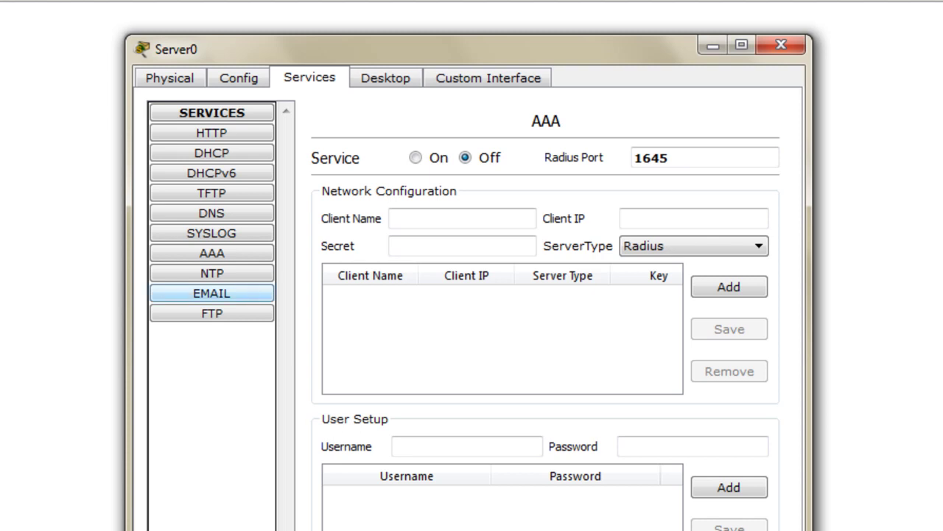
click(212, 272)
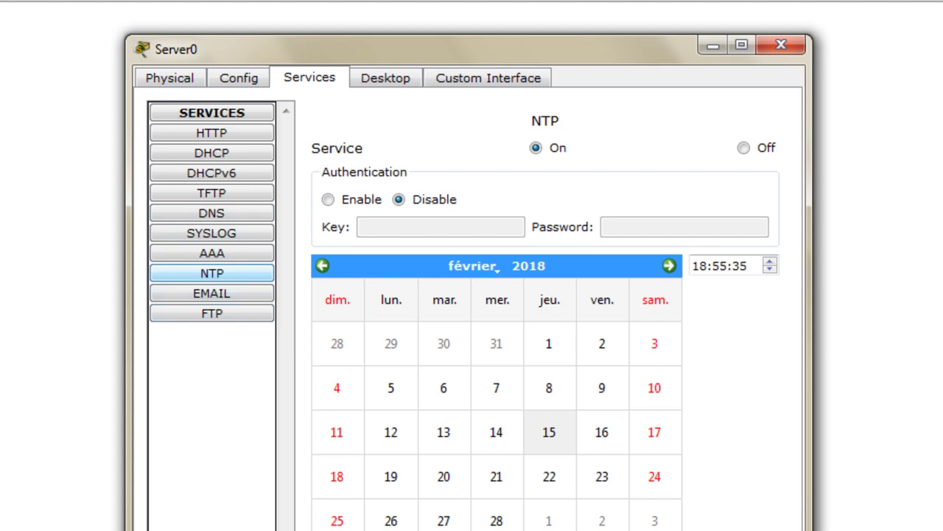
click(211, 293)
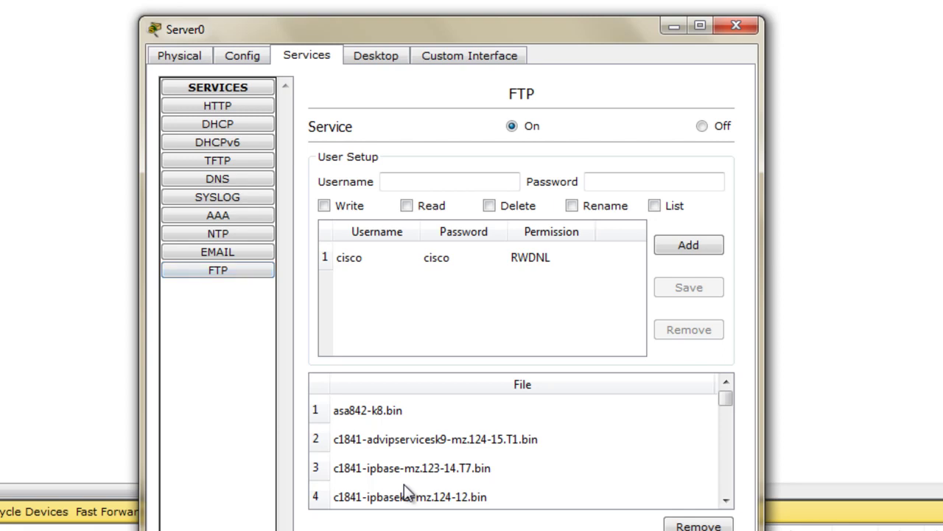
click(673, 26)
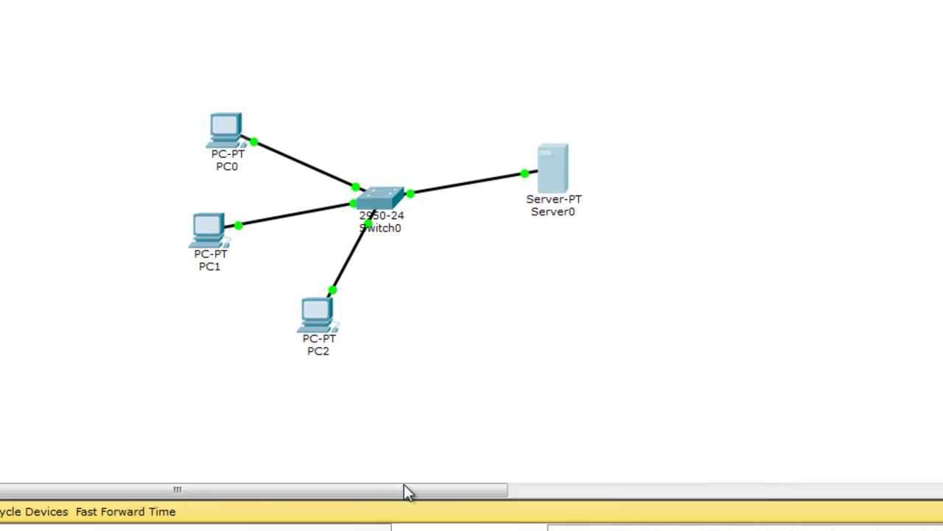